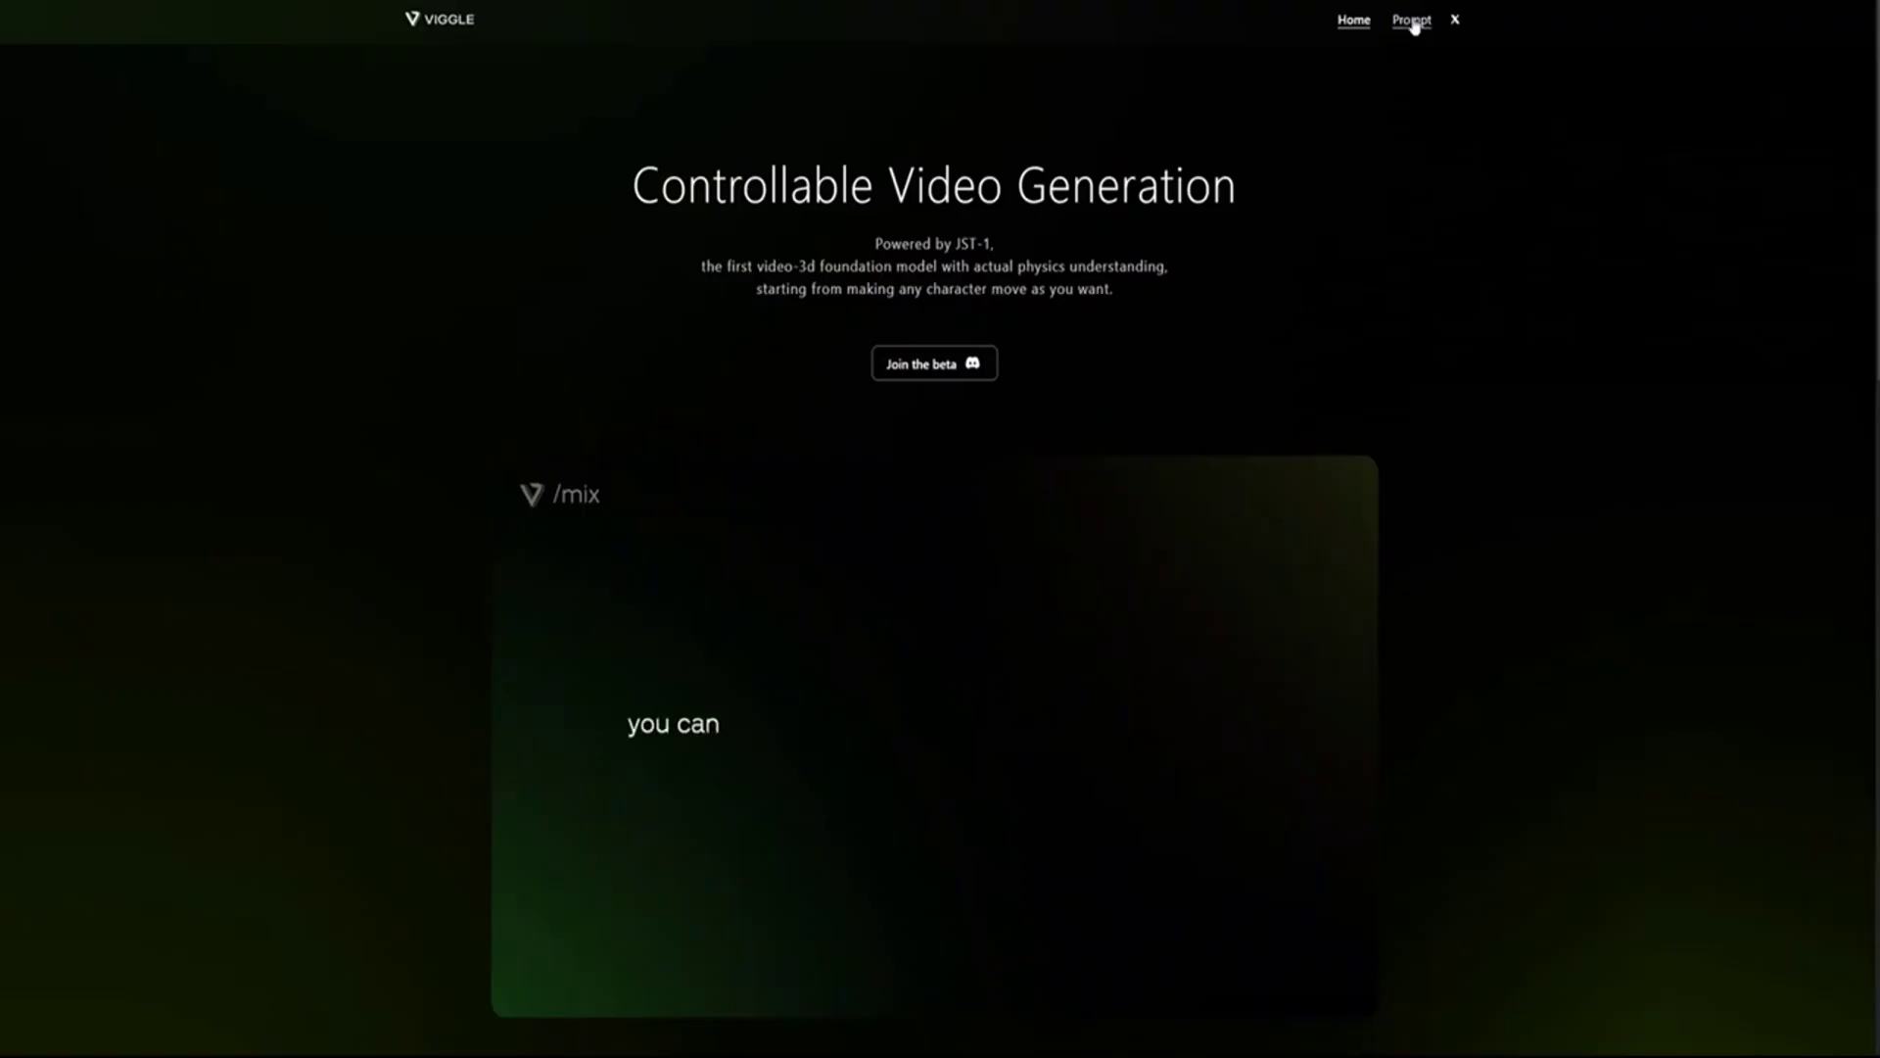
# - Open Viggle's Prompt page listing the available motion prompts
pyautogui.click(1411, 21)
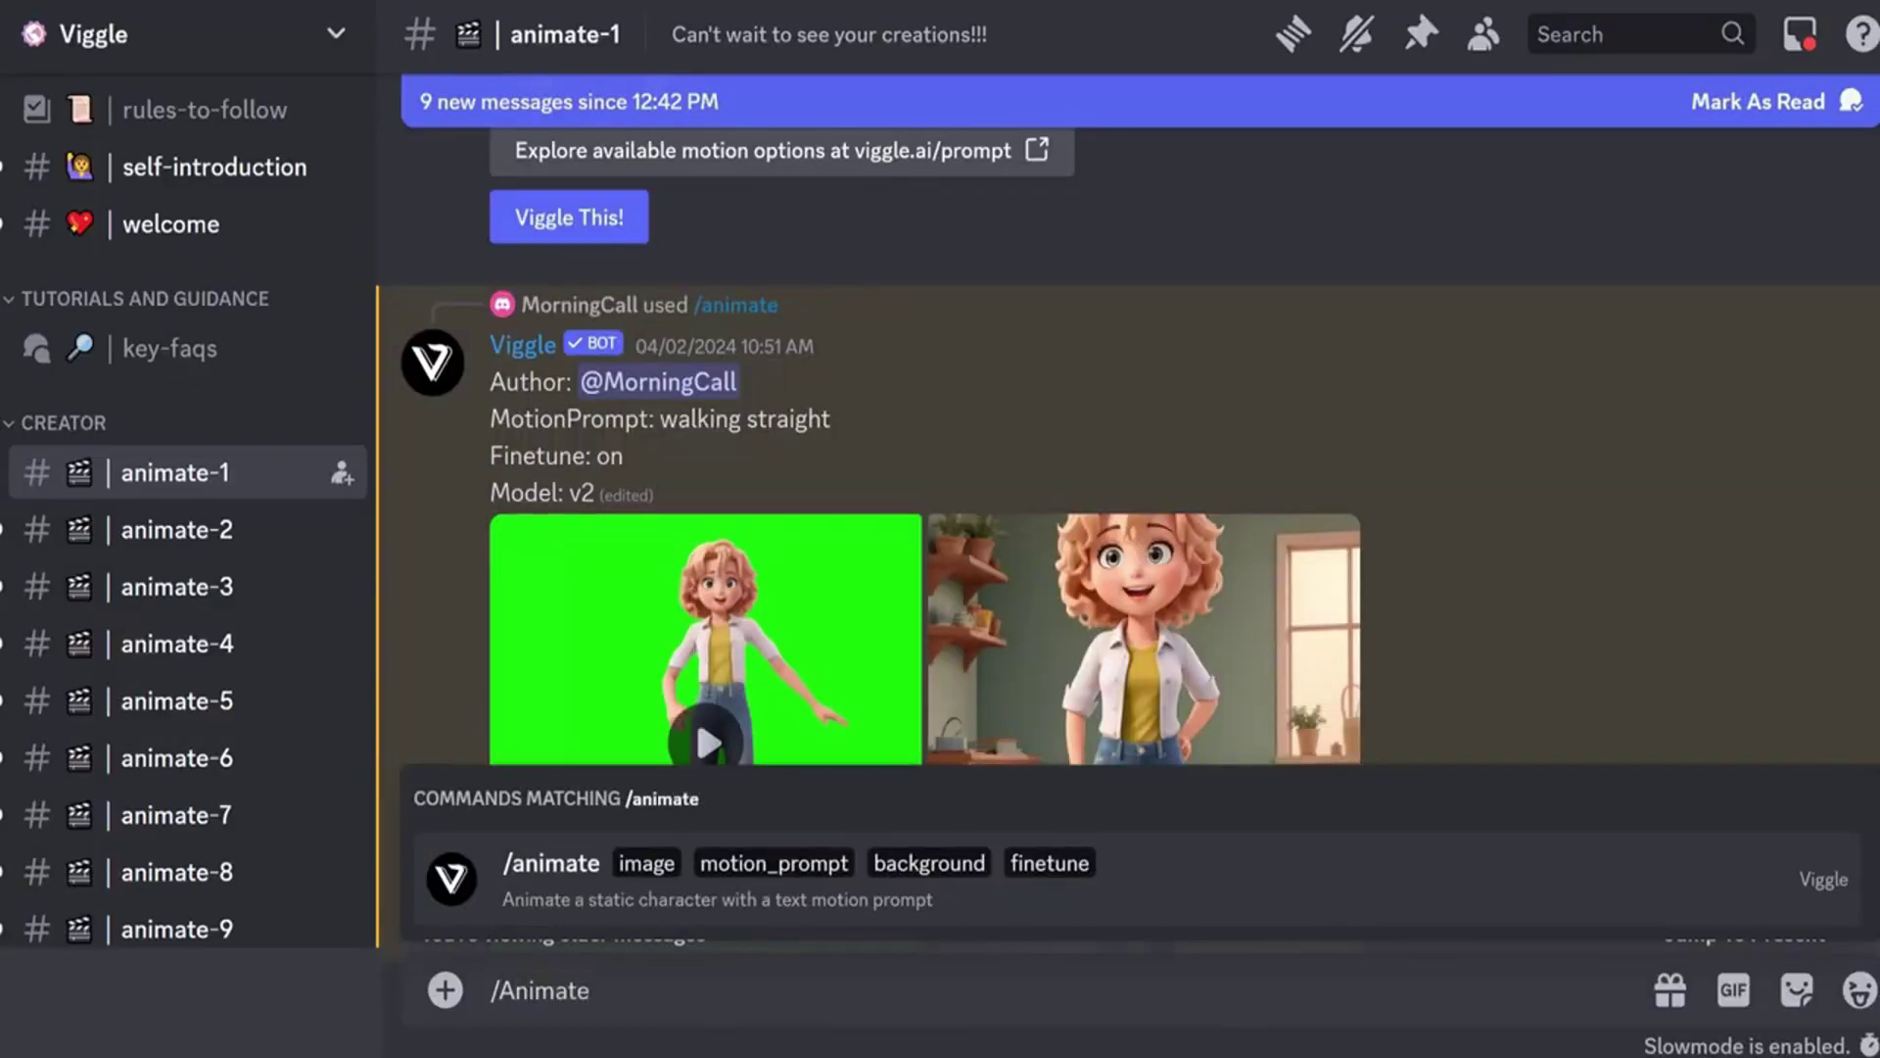
# - Fill /animate with the curly-haired girl's image, motion prompt billy_bounce and finetune On
pyautogui.click(657, 869)
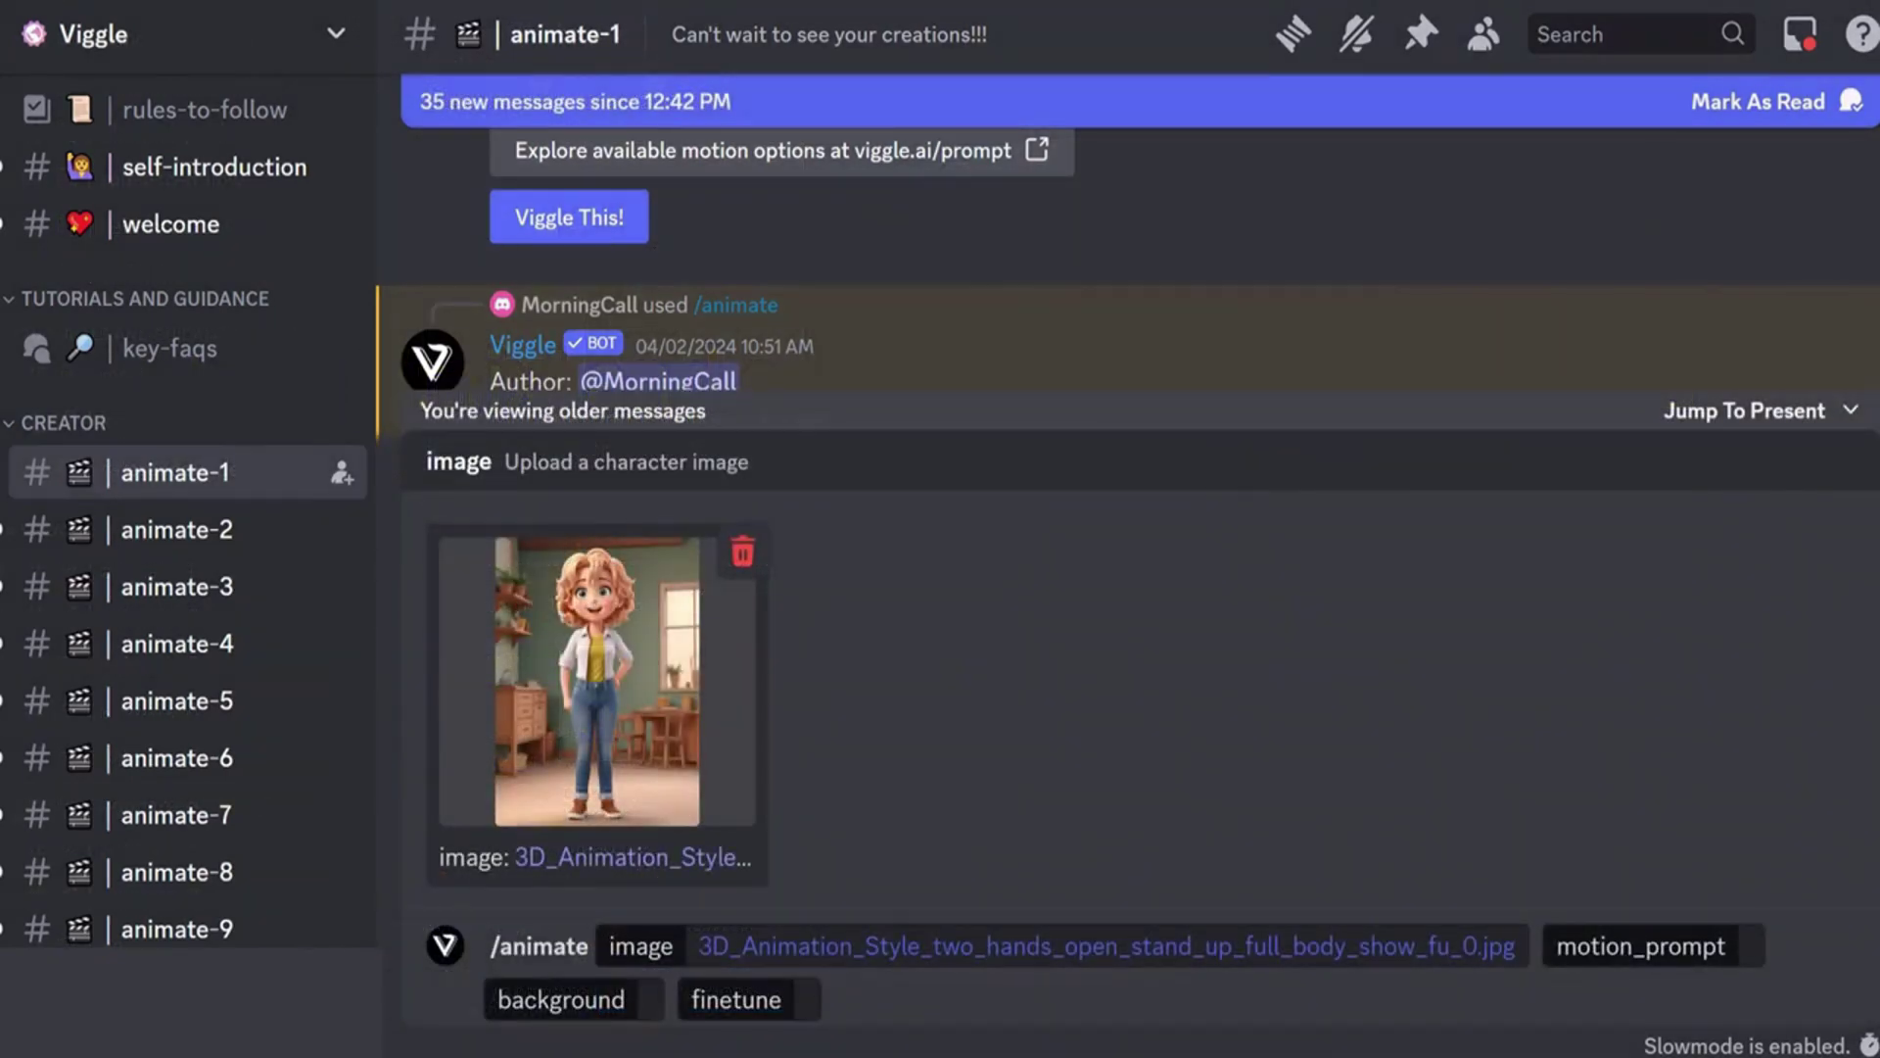
pyautogui.click(1642, 946)
pyautogui.write('billy_bounce')
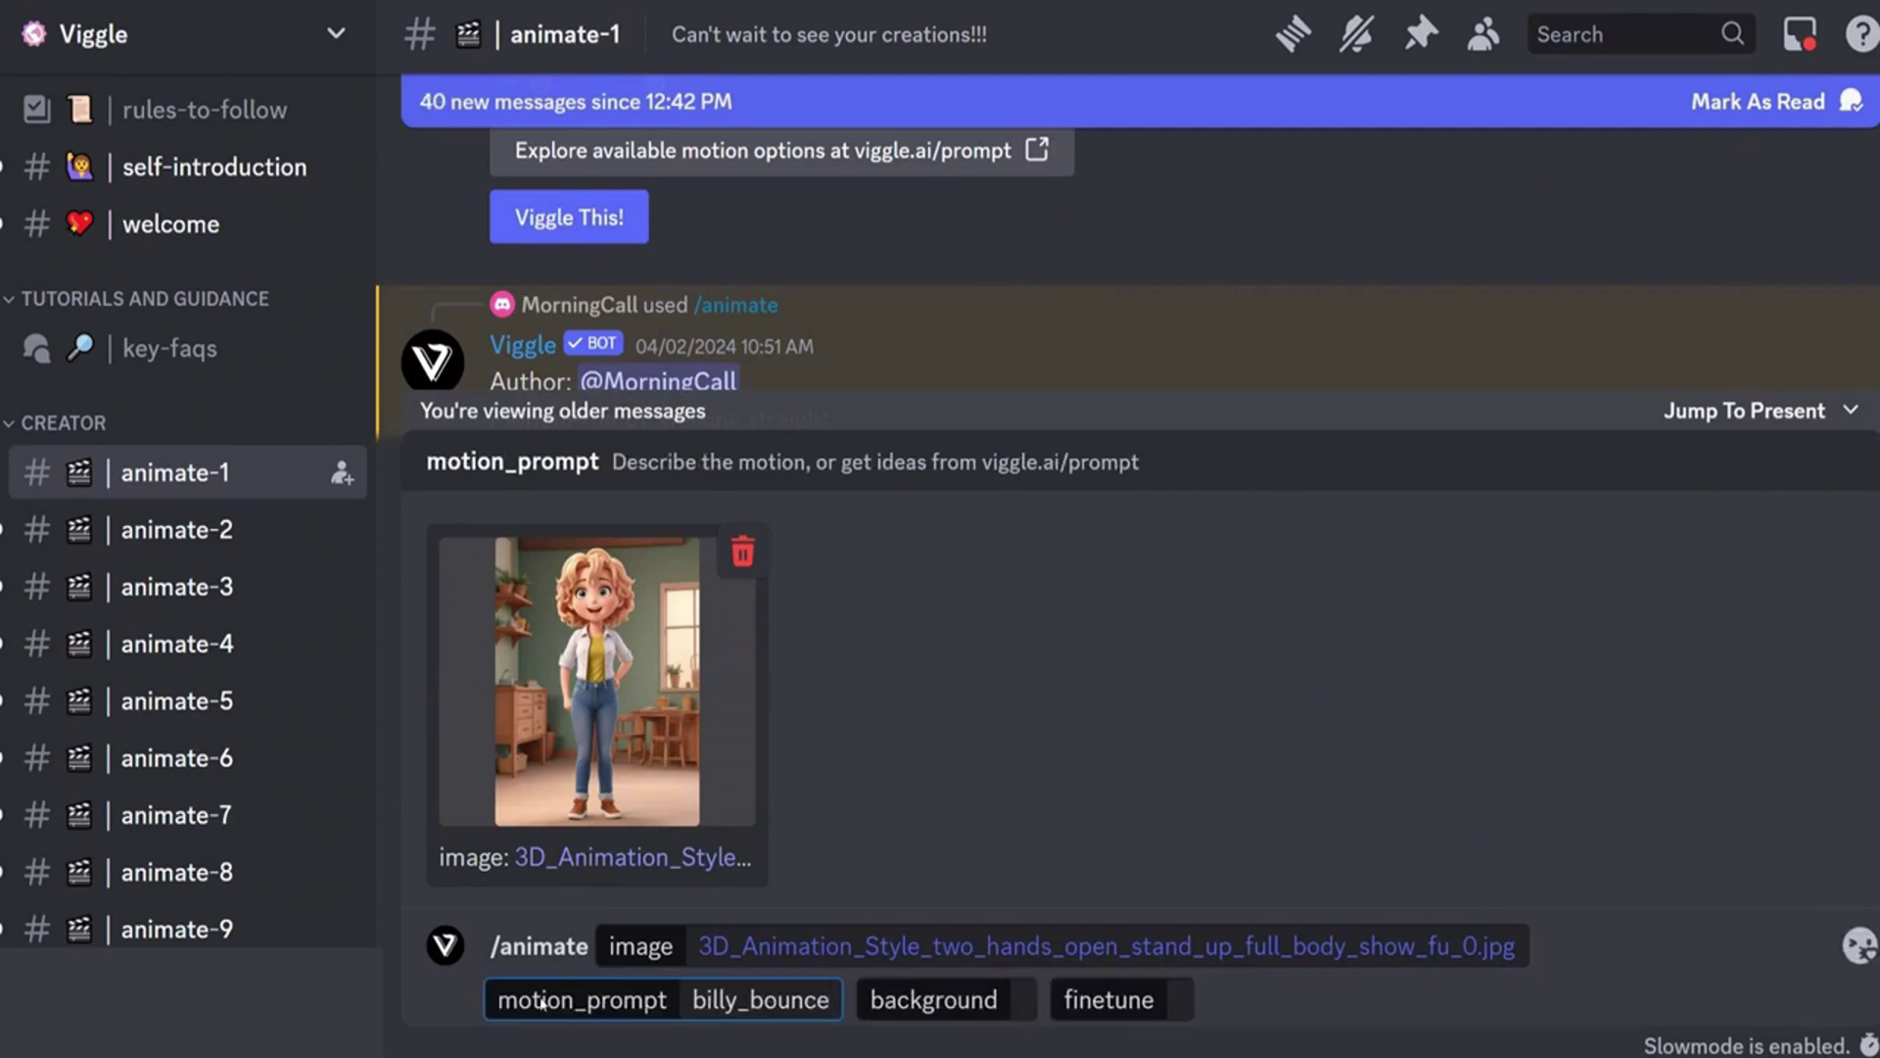
pyautogui.click(460, 370)
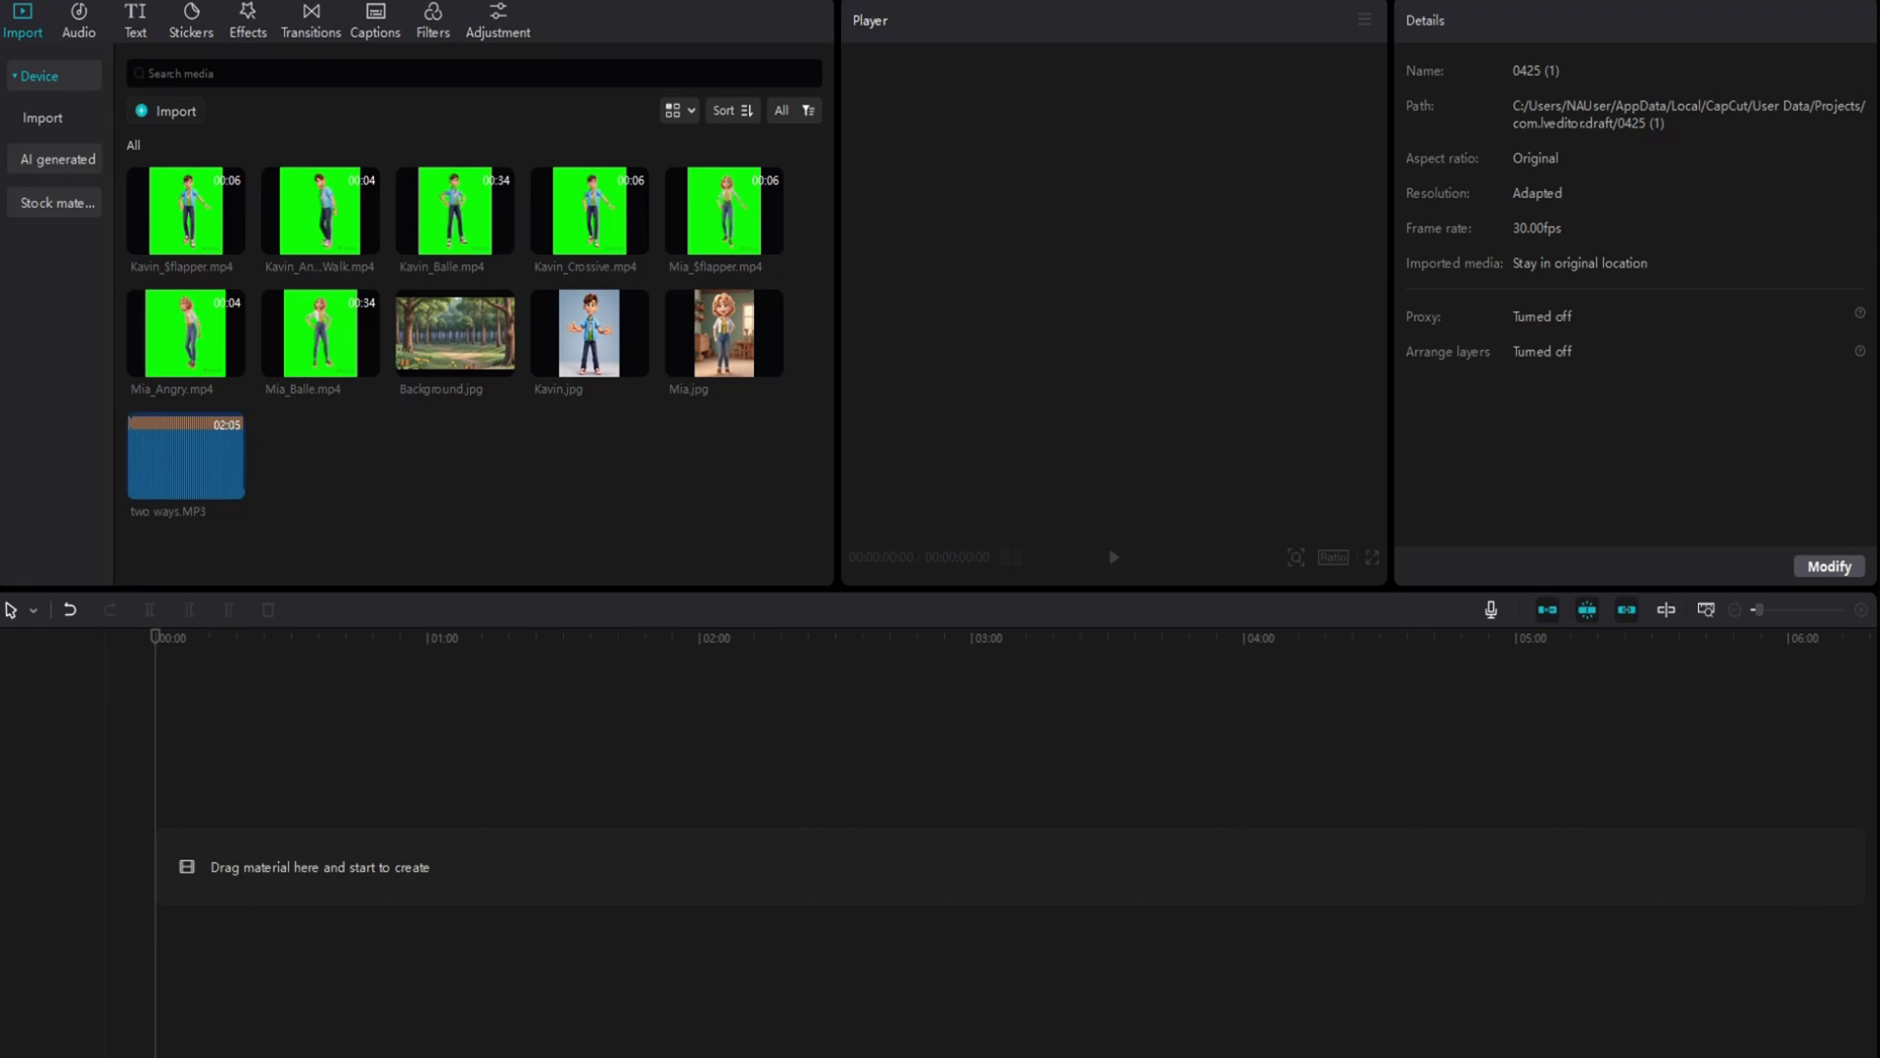
# - Layer Mia_Angry.mp4 over Background.jpg, chroma-key its green at intensity 100, and scale her to 40% on the right
pyautogui.moveTo(439, 342); pyautogui.dragTo(184, 879)
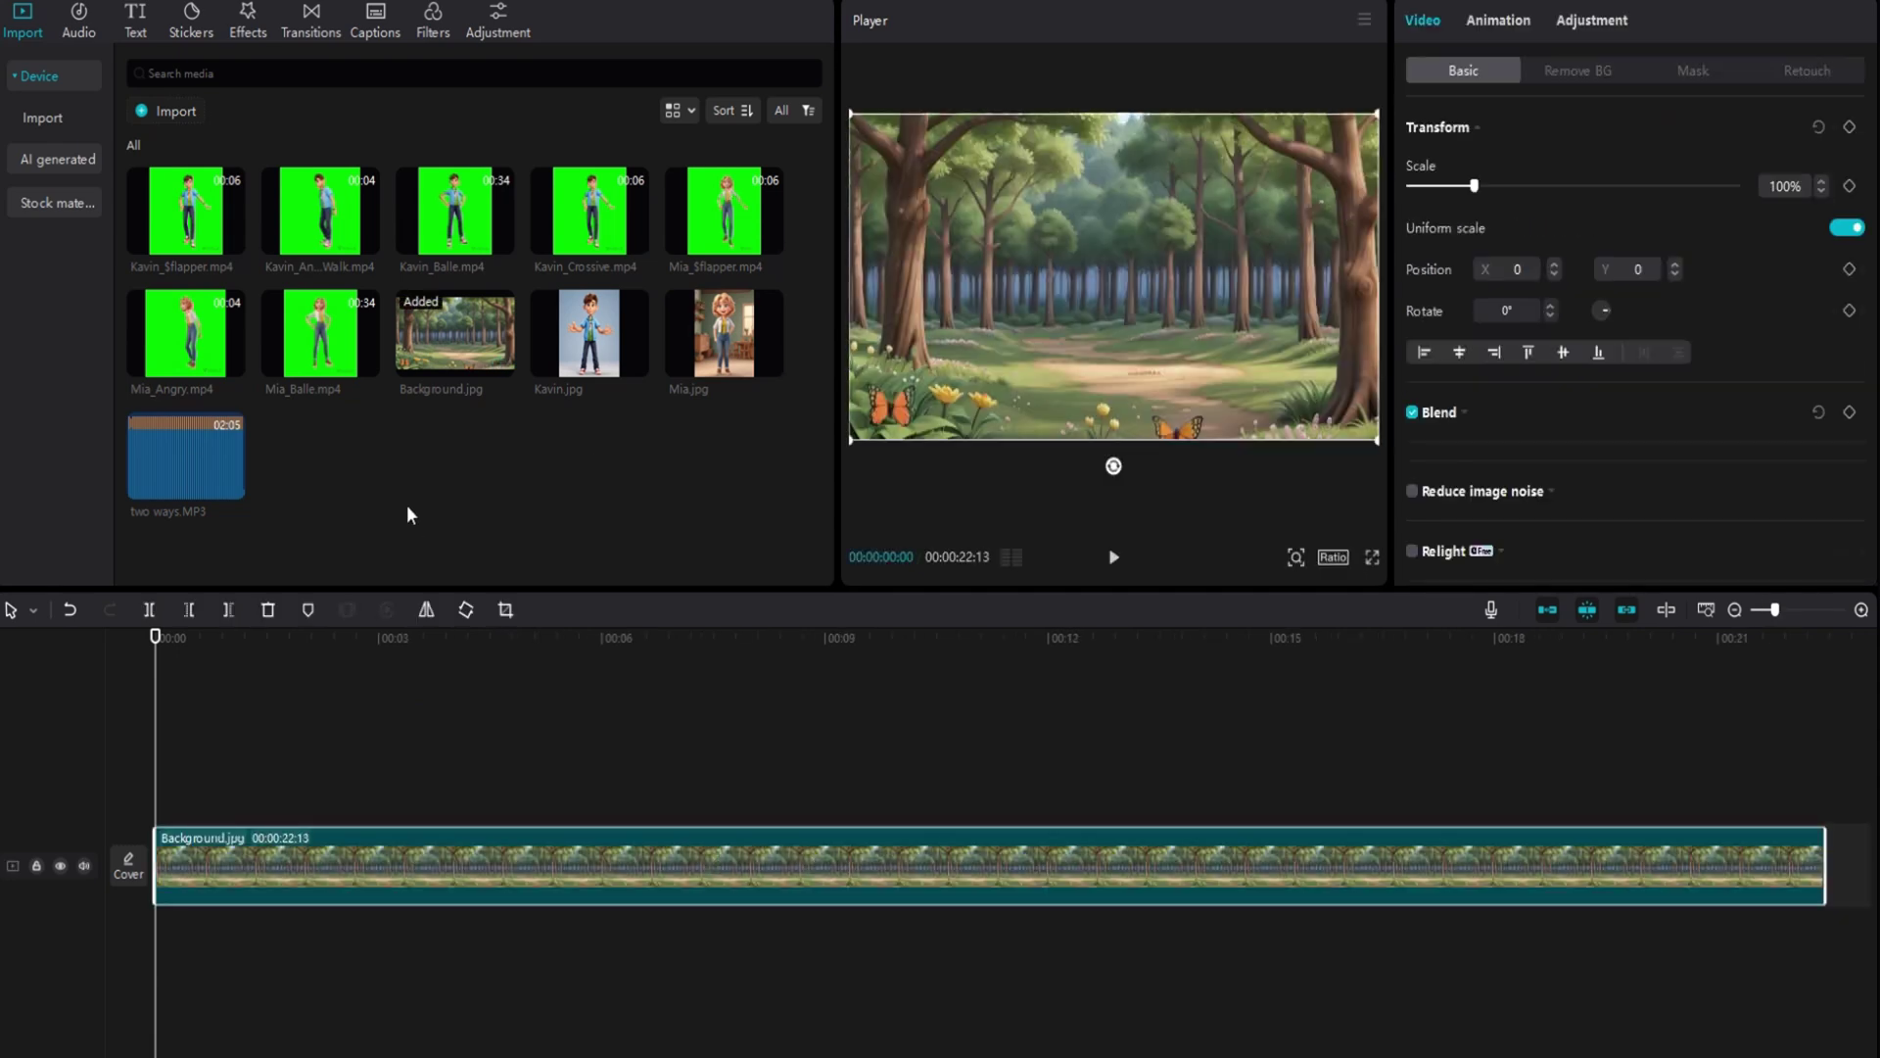
pyautogui.moveTo(168, 317); pyautogui.dragTo(163, 804)
pyautogui.click(1586, 73)
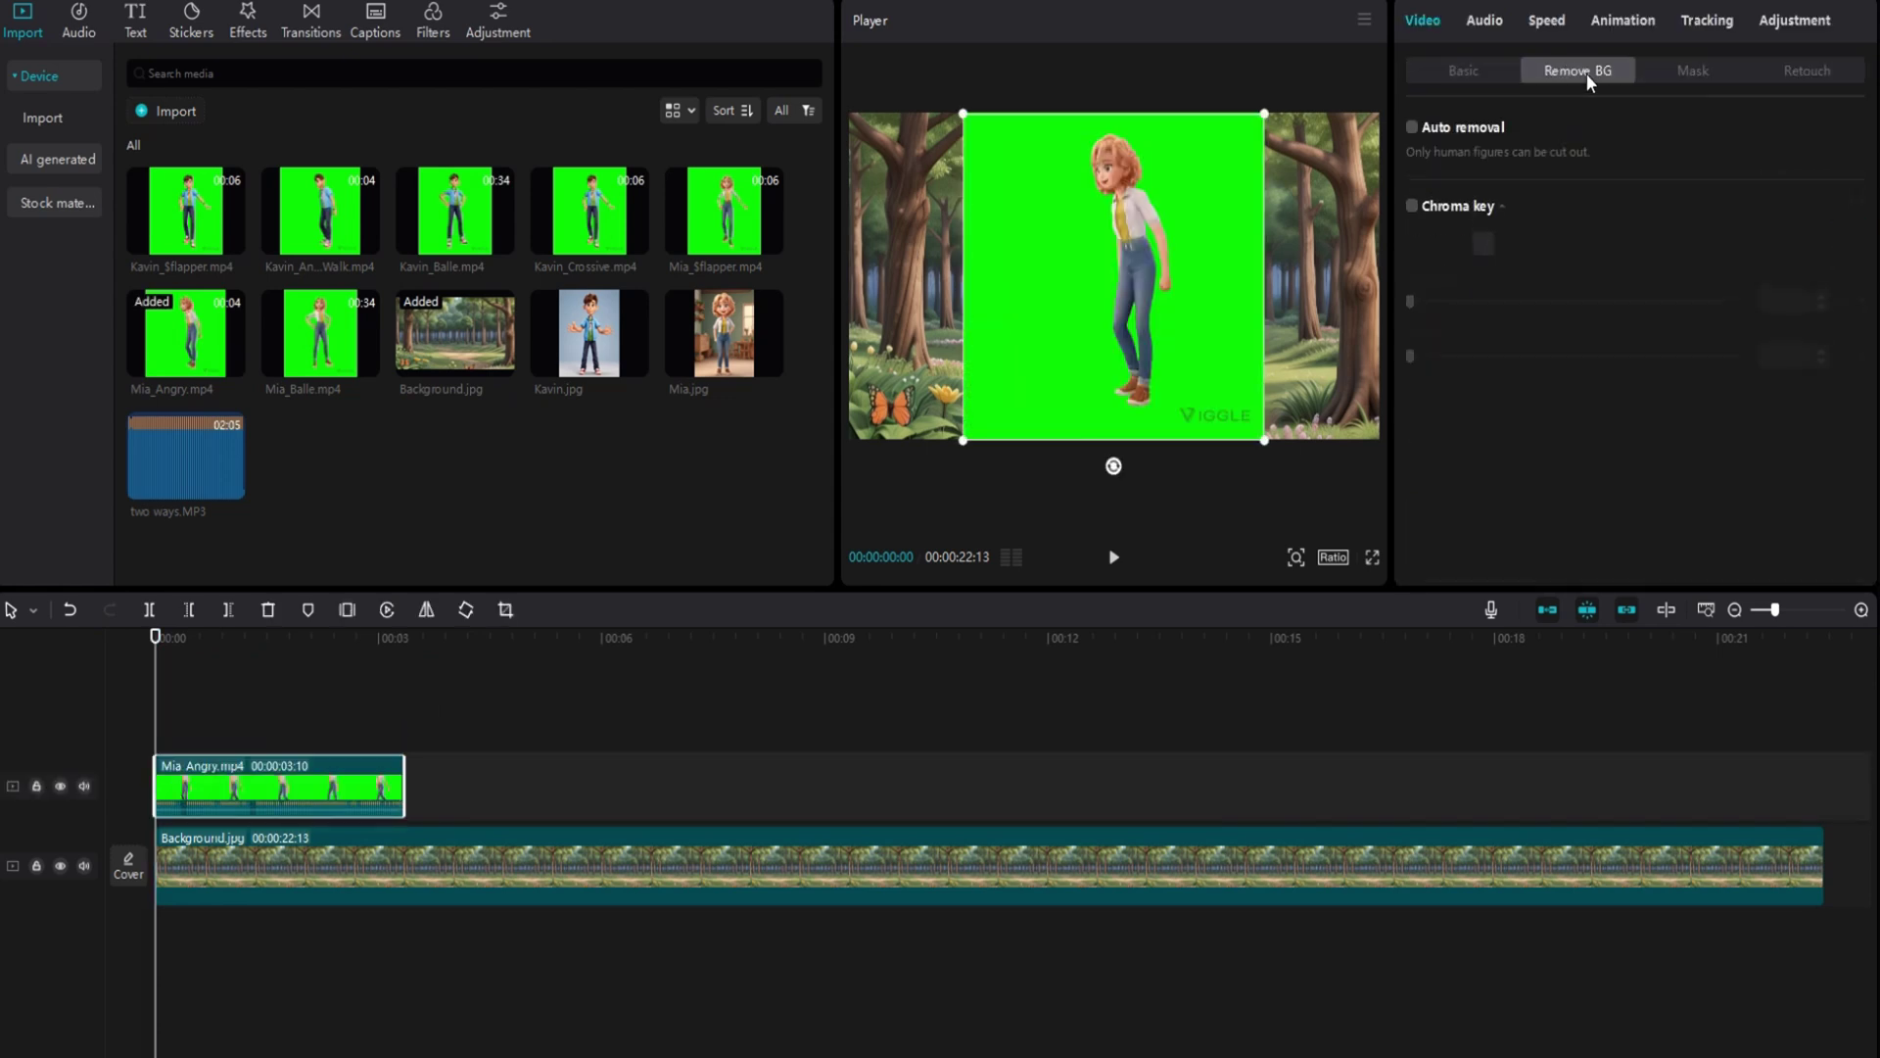
pyautogui.click(1410, 208)
pyautogui.click(1484, 243)
pyautogui.click(1239, 209)
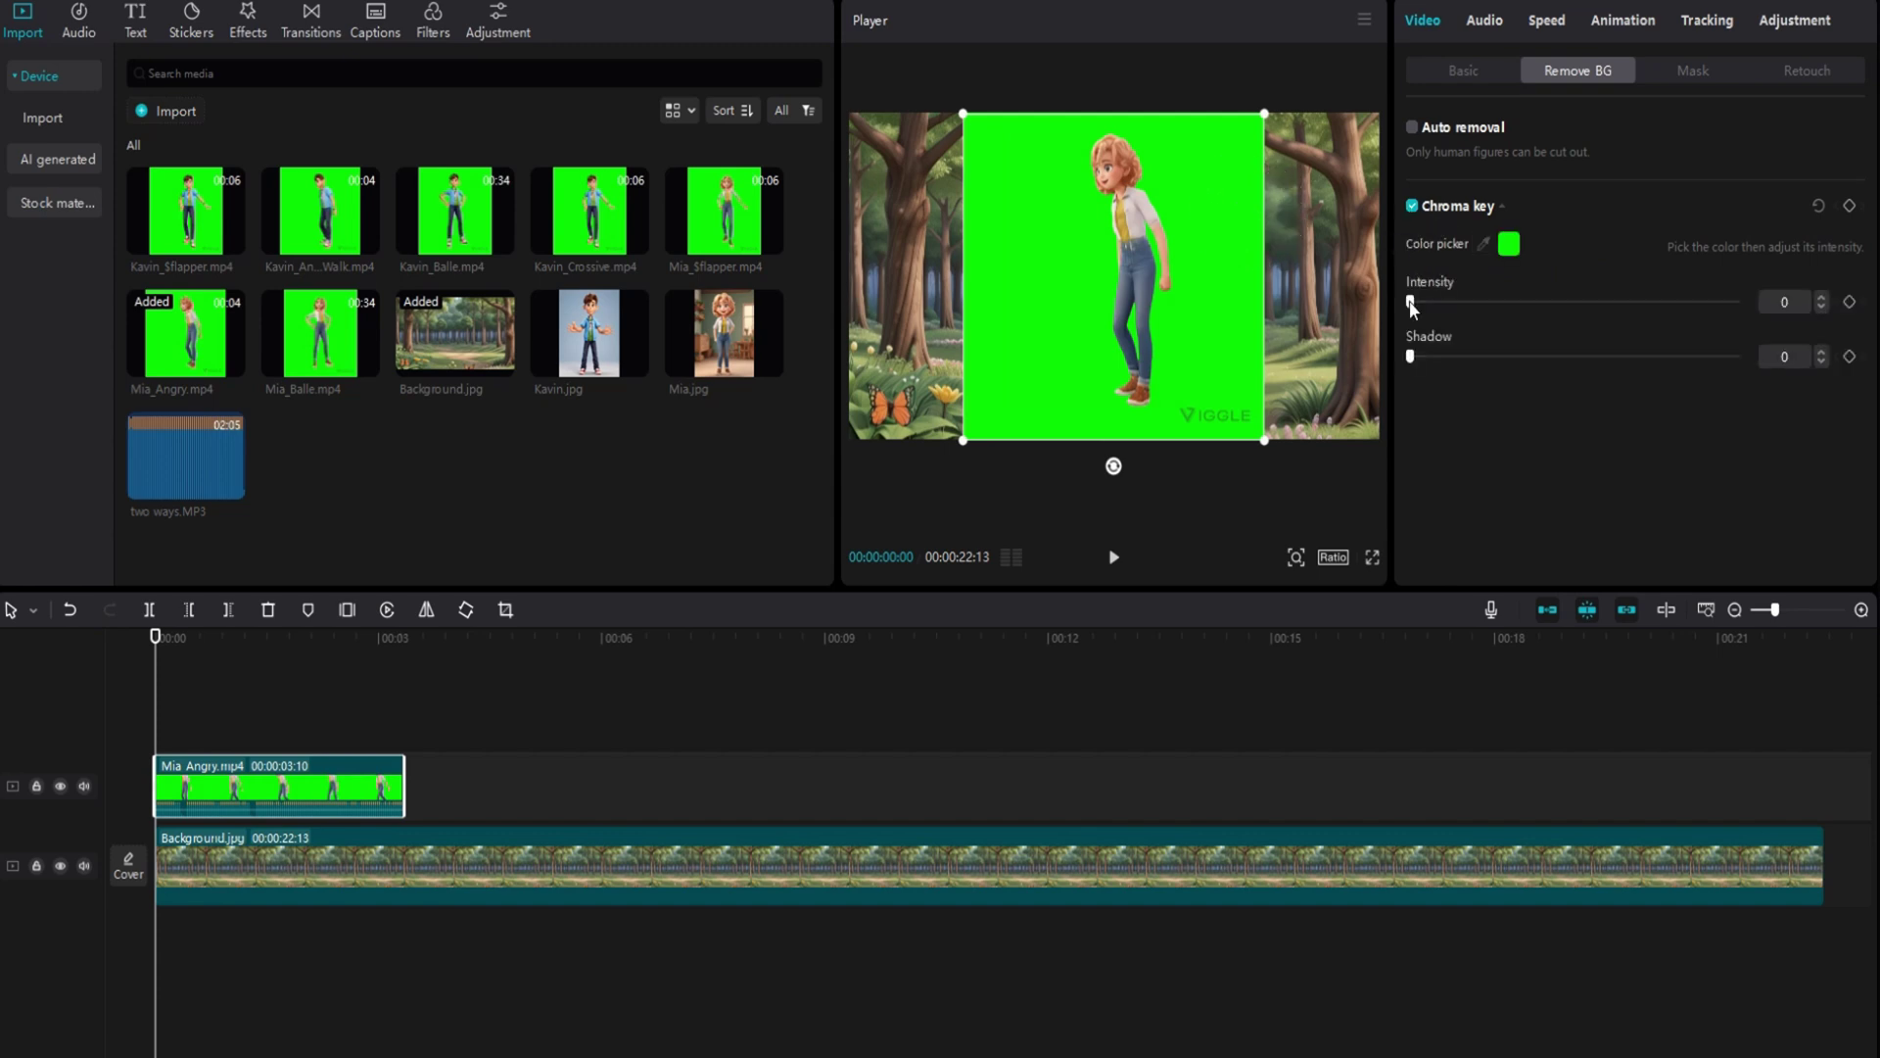
pyautogui.moveTo(1411, 303); pyautogui.dragTo(1736, 304)
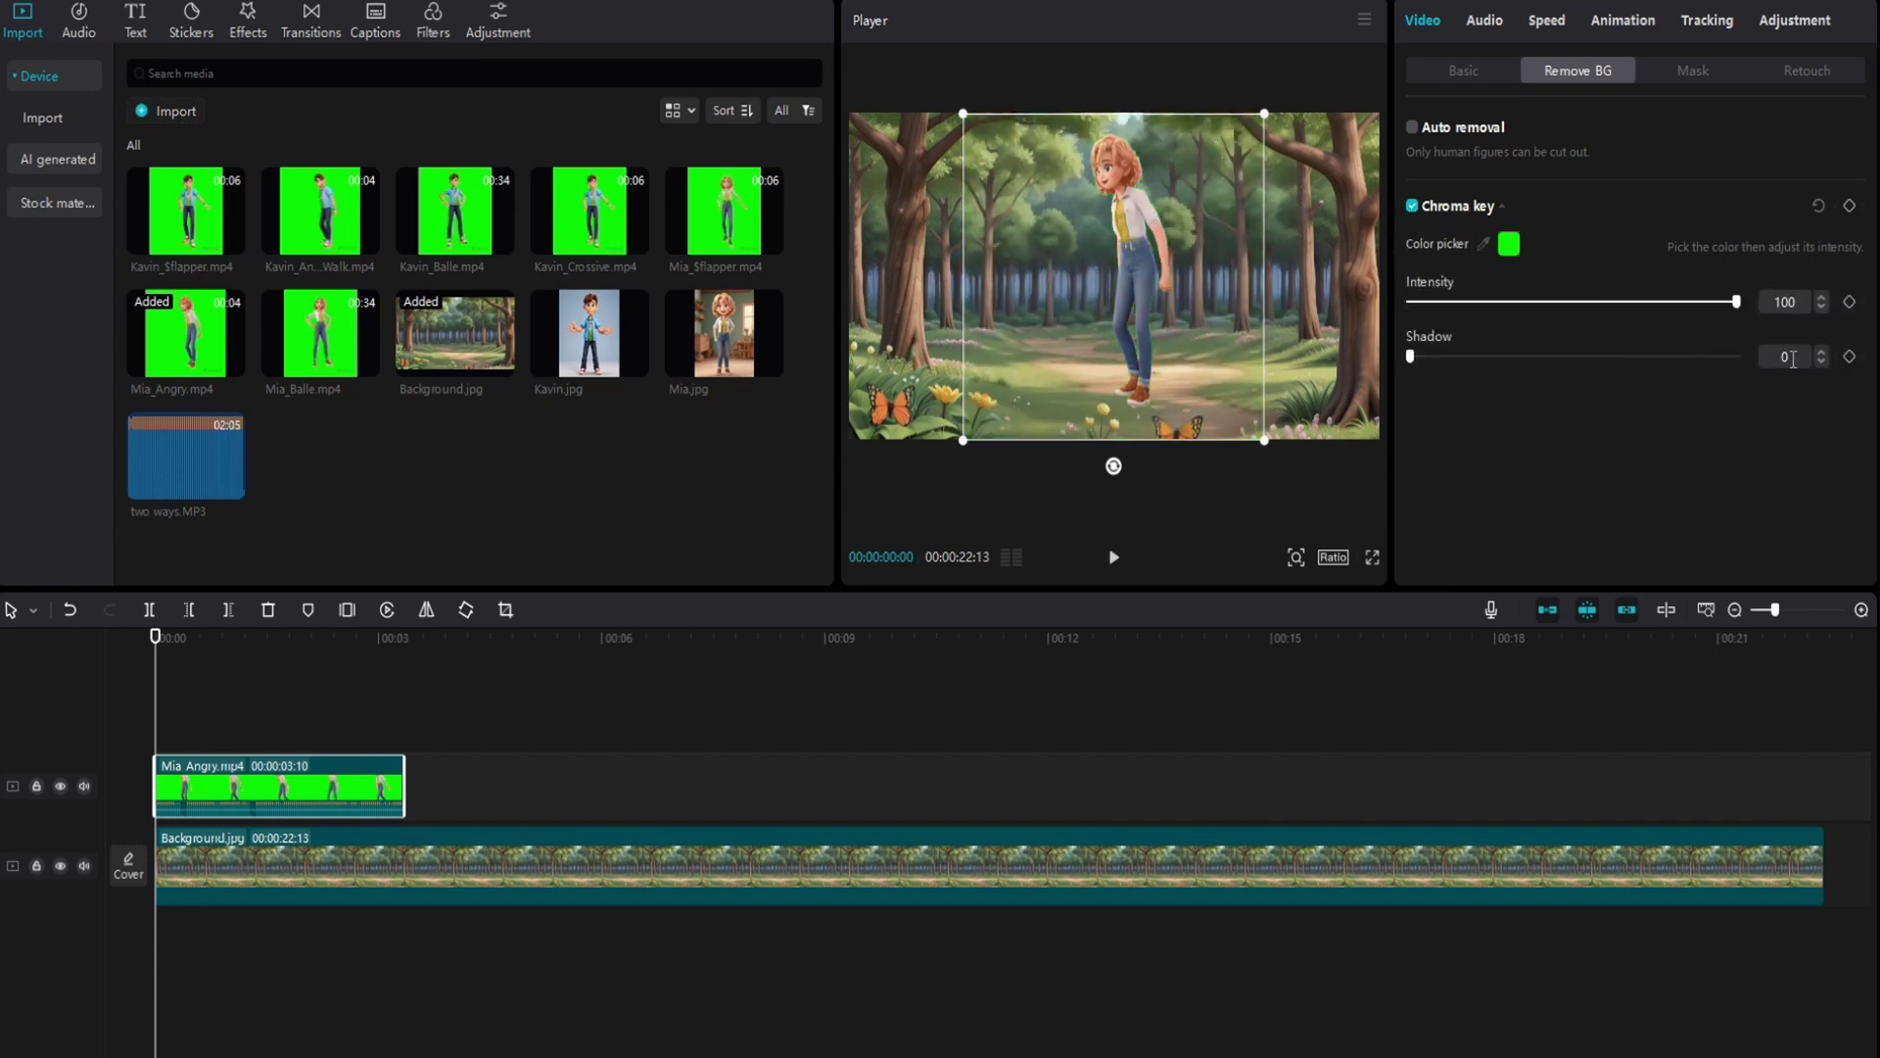
pyautogui.moveTo(1264, 439); pyautogui.dragTo(1285, 360)
# - Keyframe Mia walking from the right to the path centre (X 326, Y -448) by 00:00:03:09
pyautogui.click(1324, 399)
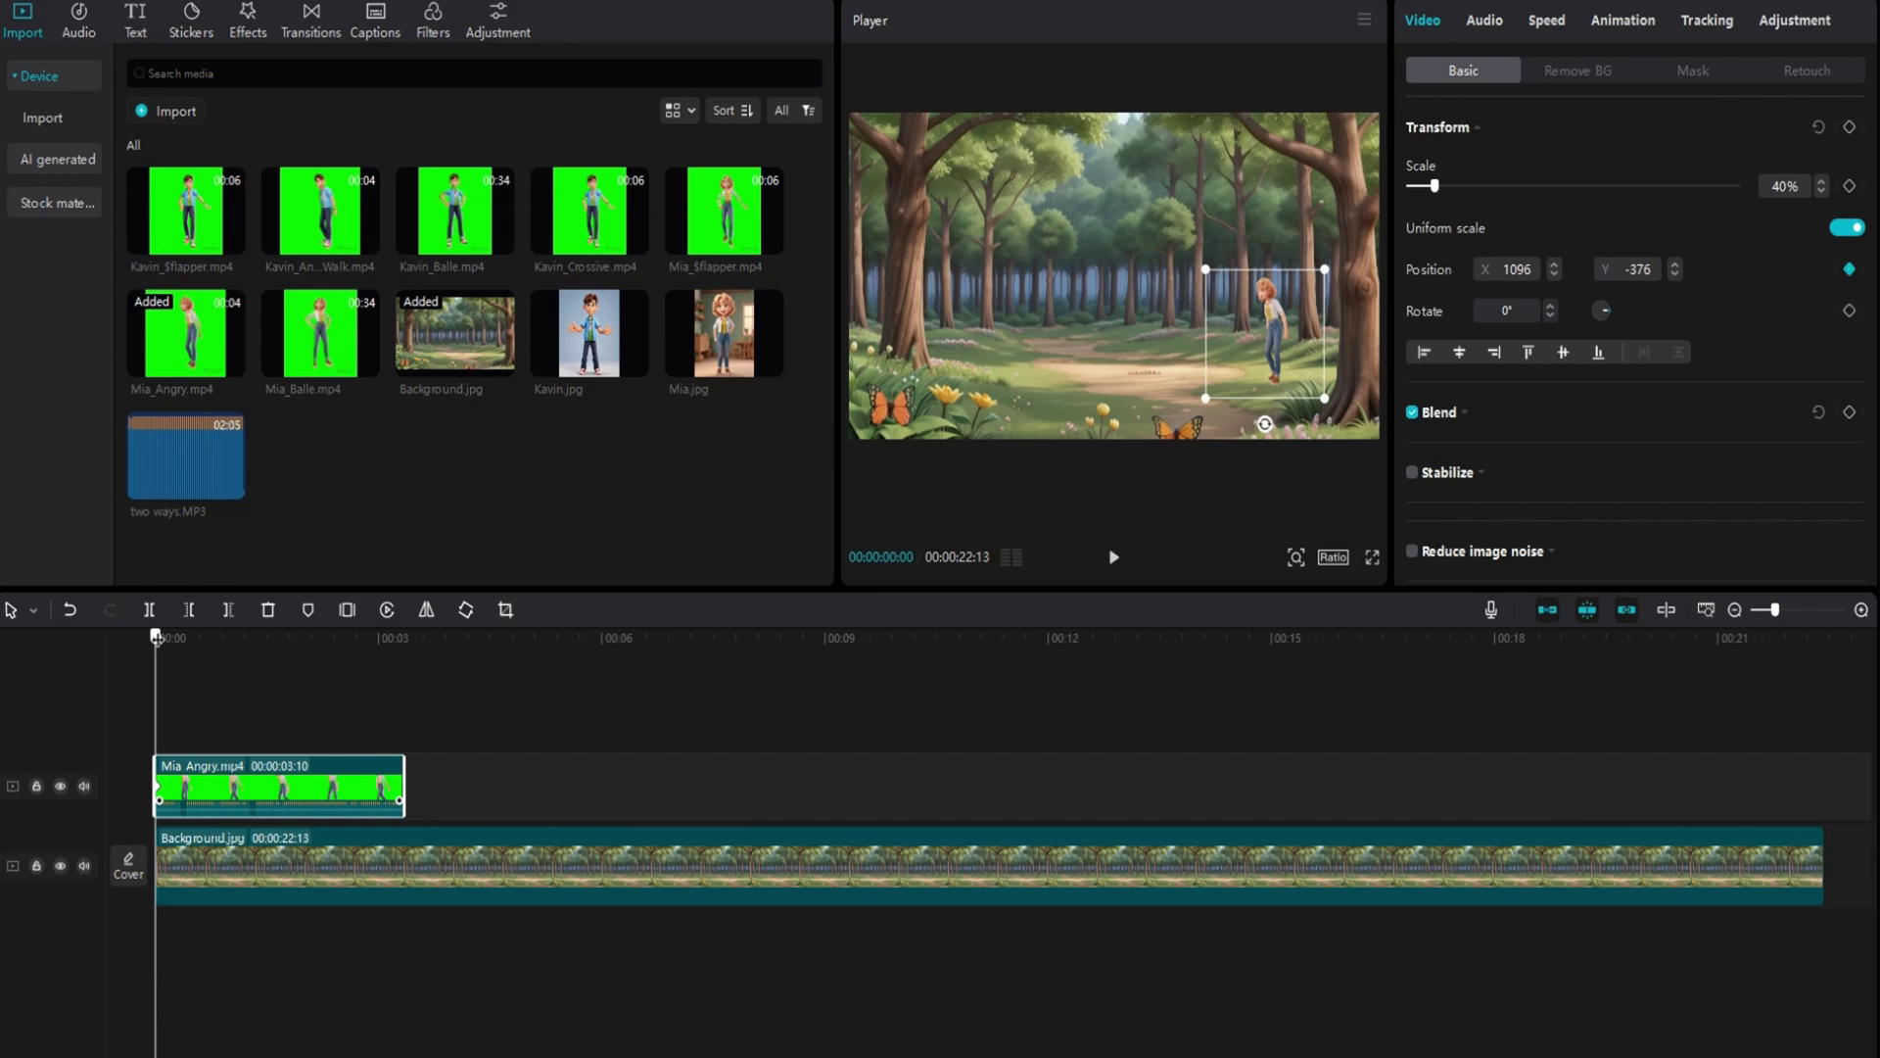
pyautogui.moveTo(156, 638); pyautogui.dragTo(400, 664)
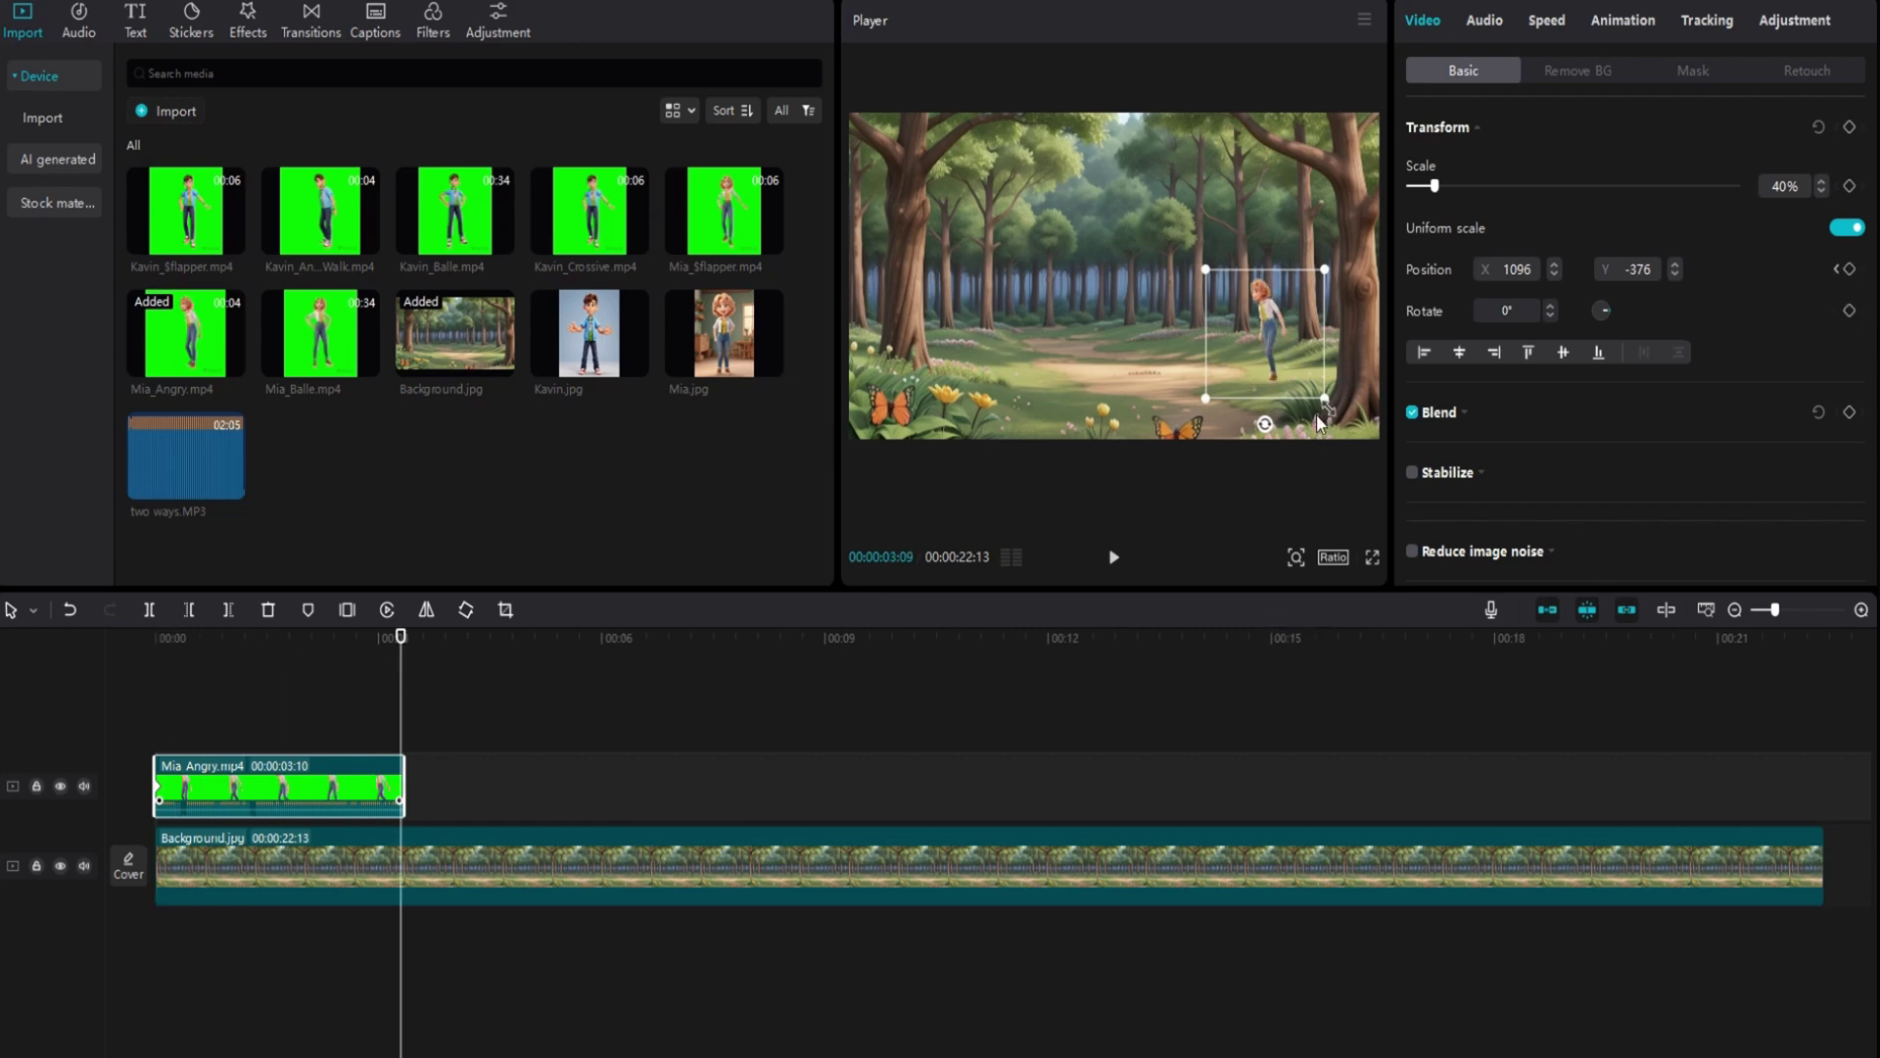
pyautogui.moveTo(1274, 343); pyautogui.dragTo(1168, 356)
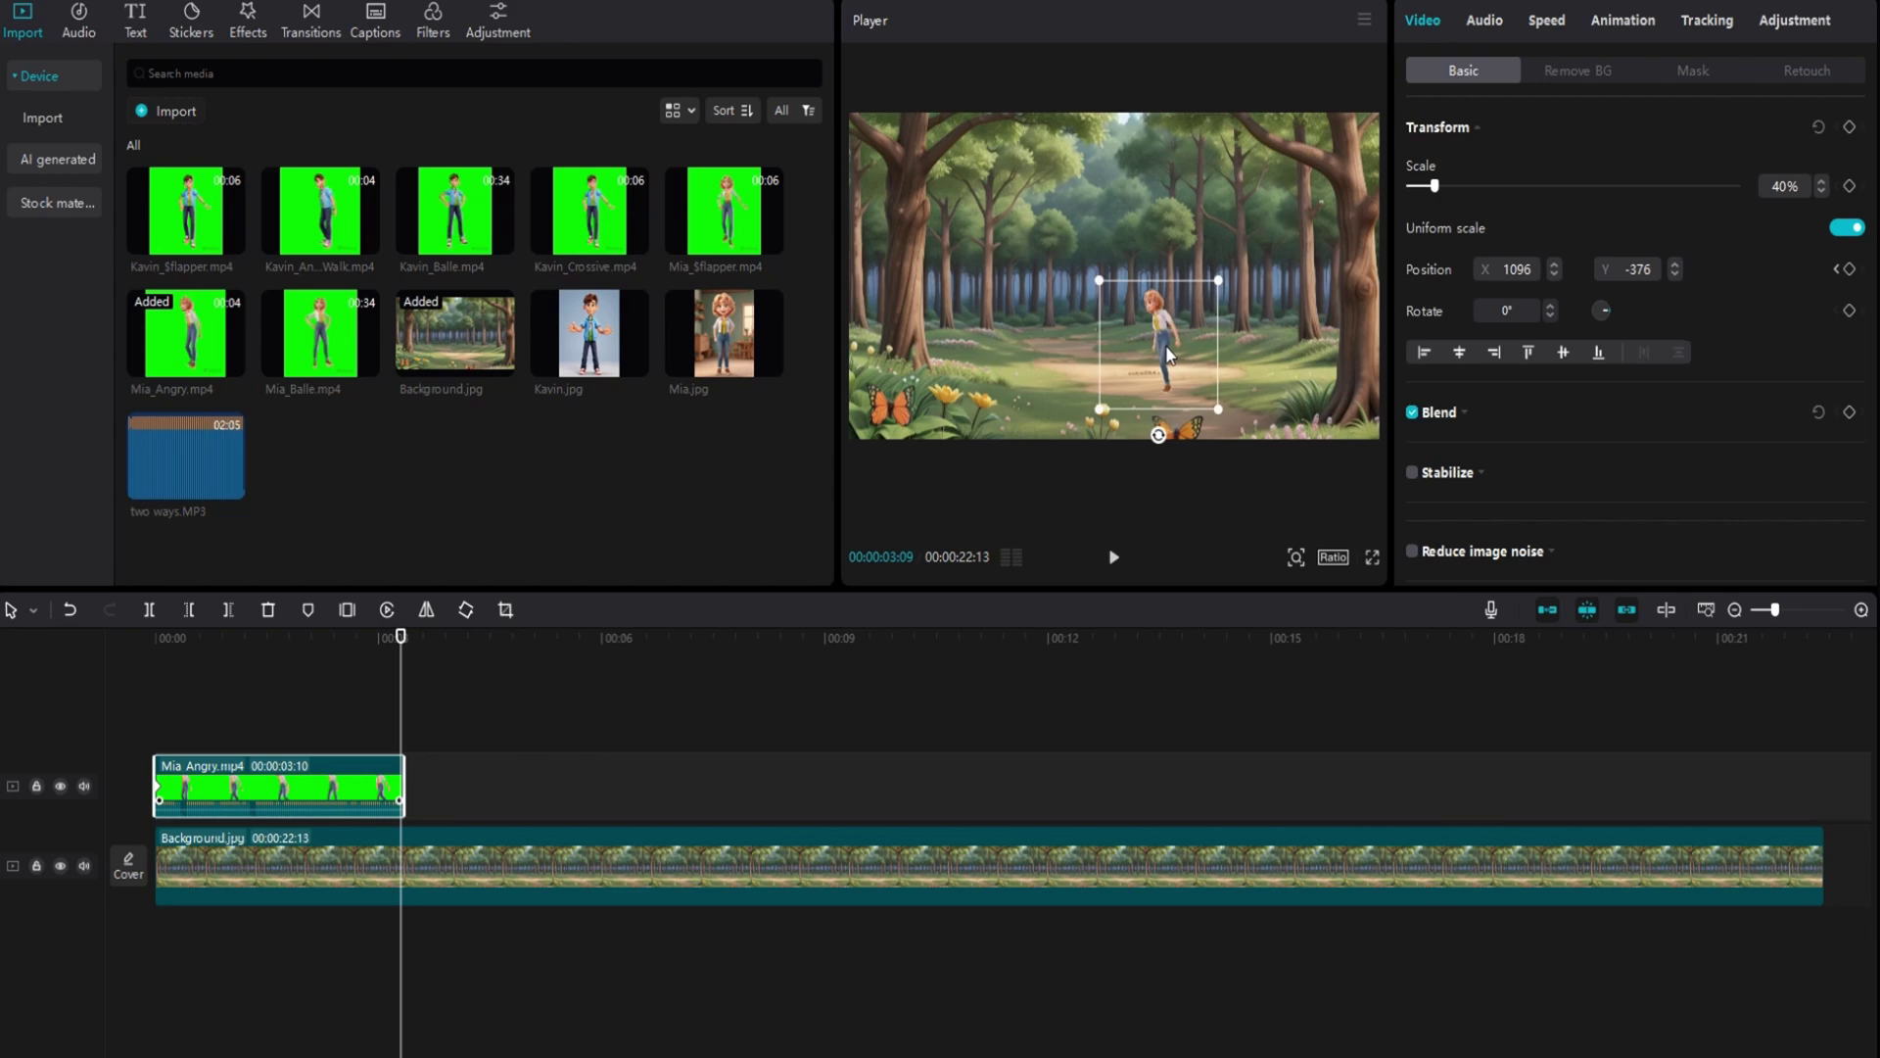
# - Add Kavin_Angry_Walk.mp4 on a new track and chroma-key out its green backdrop
pyautogui.click(1837, 269)
pyautogui.moveTo(321, 211); pyautogui.dragTo(168, 727)
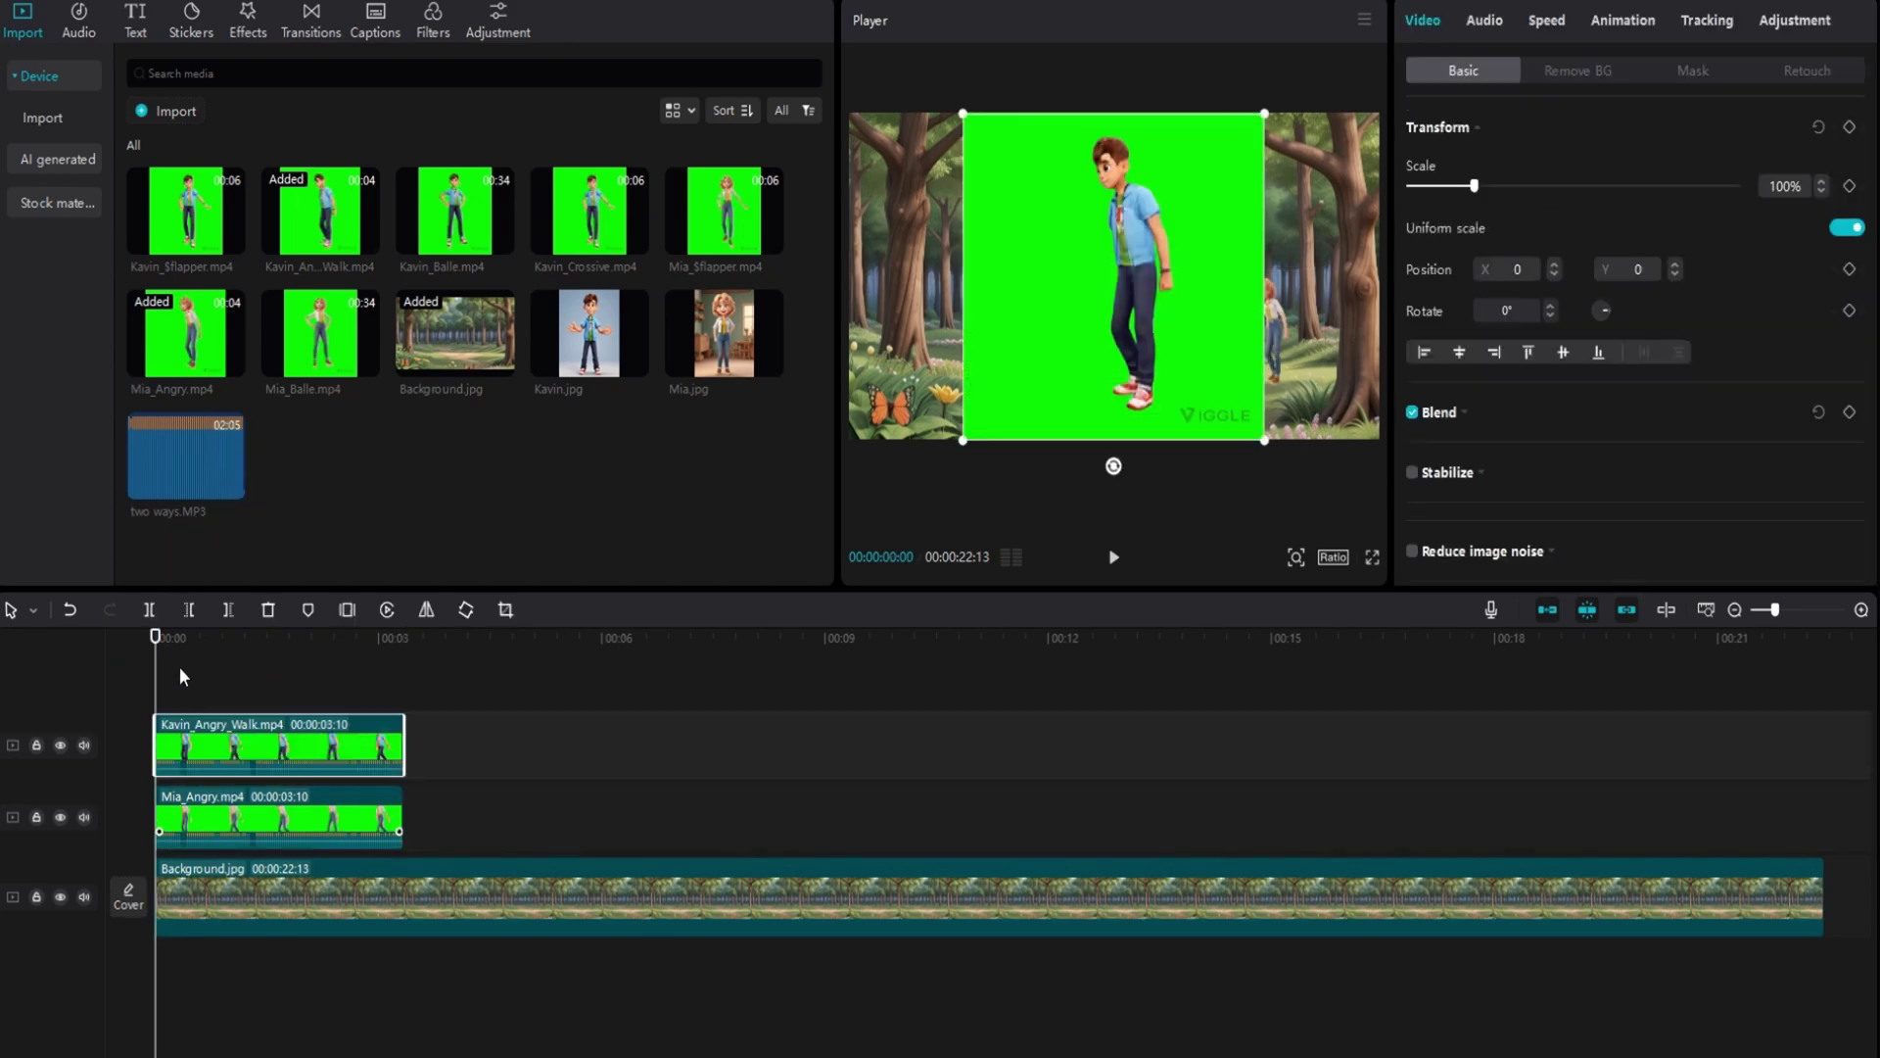
pyautogui.click(1602, 79)
pyautogui.click(1411, 206)
pyautogui.click(1483, 243)
pyautogui.click(1250, 167)
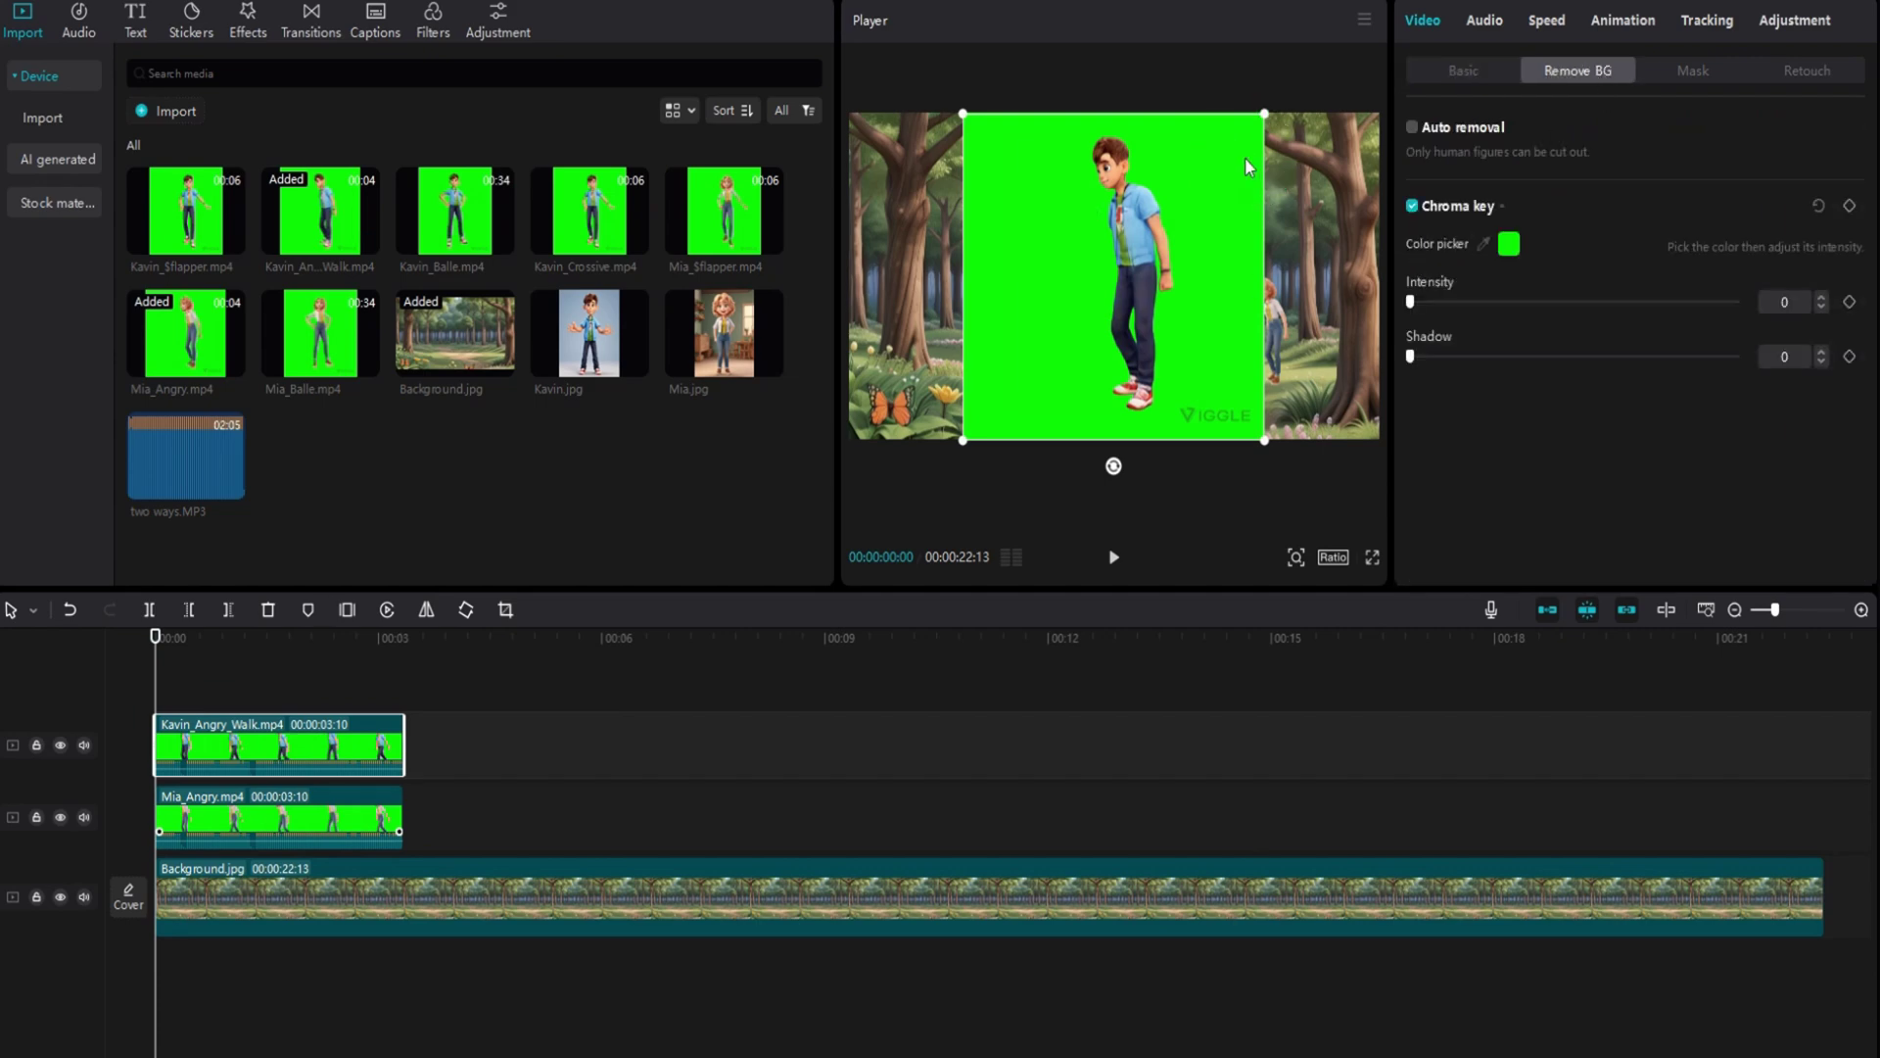
pyautogui.moveTo(1038, 345); pyautogui.dragTo(1041, 351)
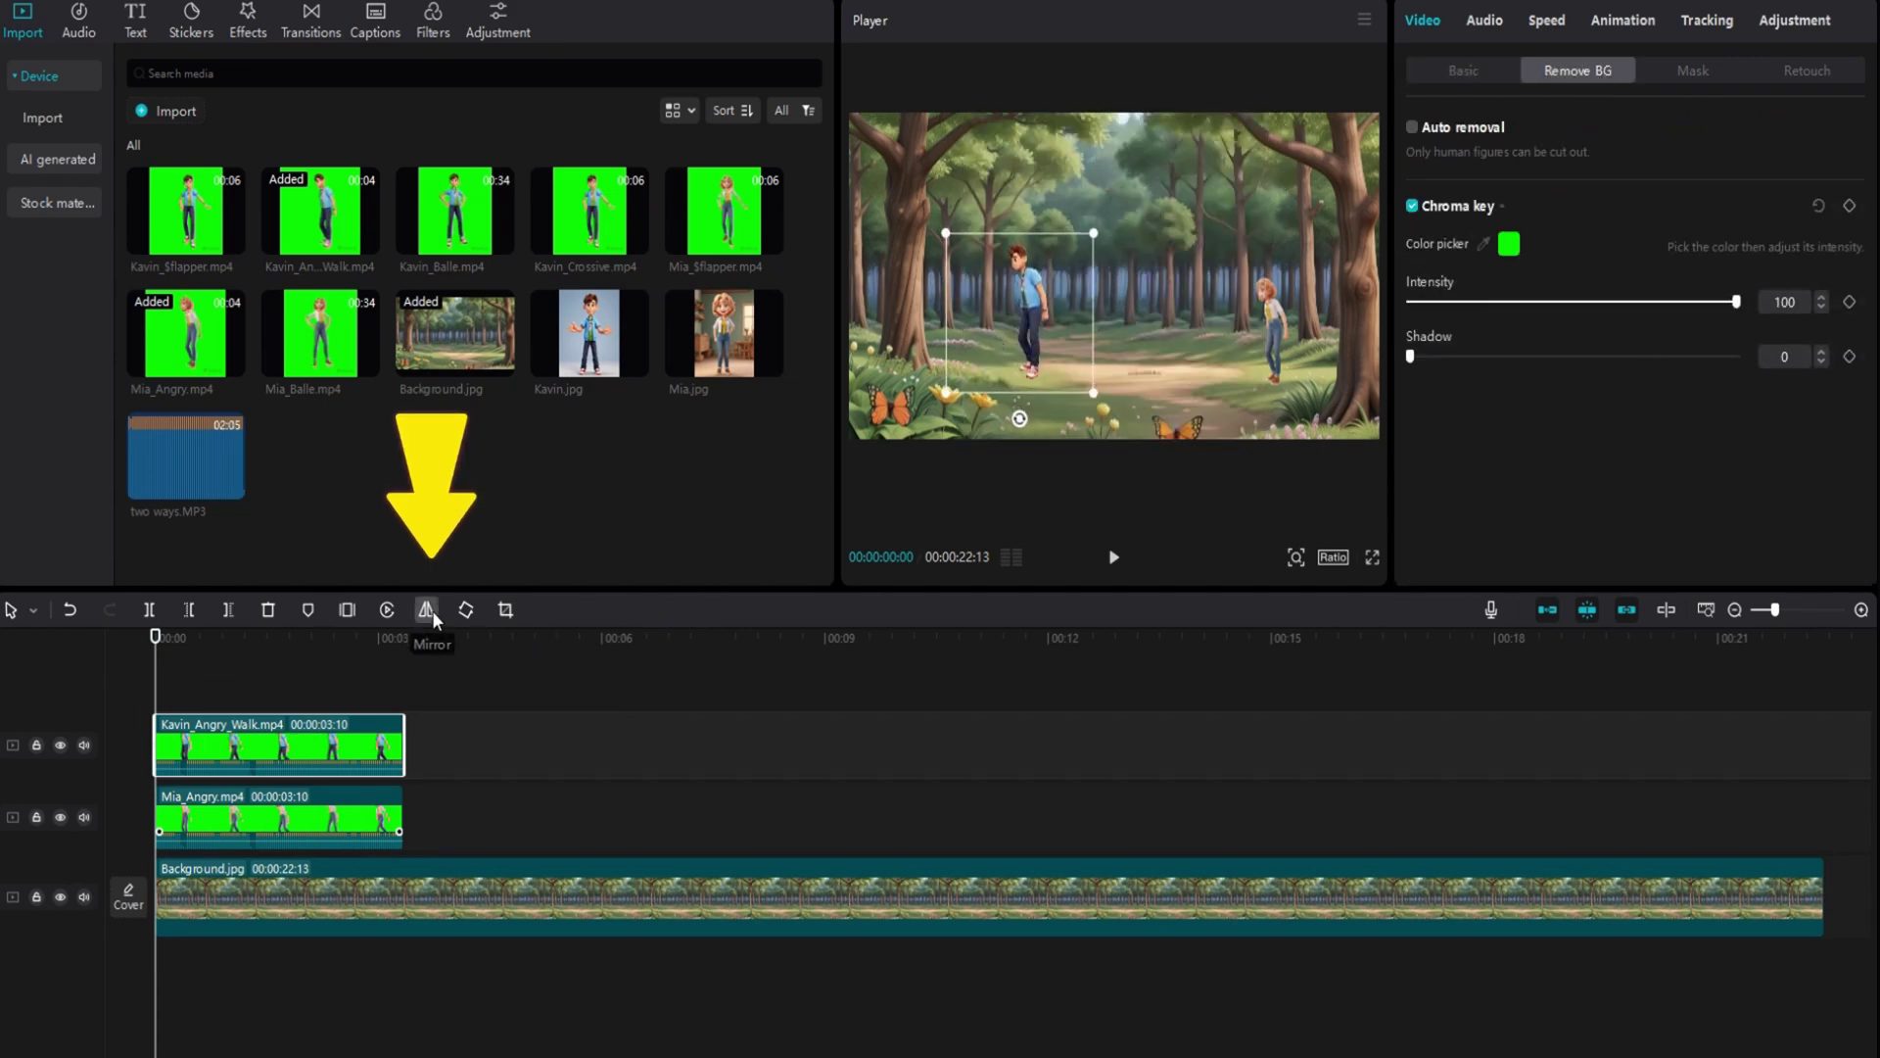
# - Mirror Kavin and keyframe him walking from X -684 to X -154 toward the girl, then preview
pyautogui.click(427, 610)
pyautogui.moveTo(163, 638); pyautogui.dragTo(397, 667)
pyautogui.moveTo(1028, 302); pyautogui.dragTo(1102, 319)
pyautogui.click(1849, 269)
pyautogui.click(1113, 556)
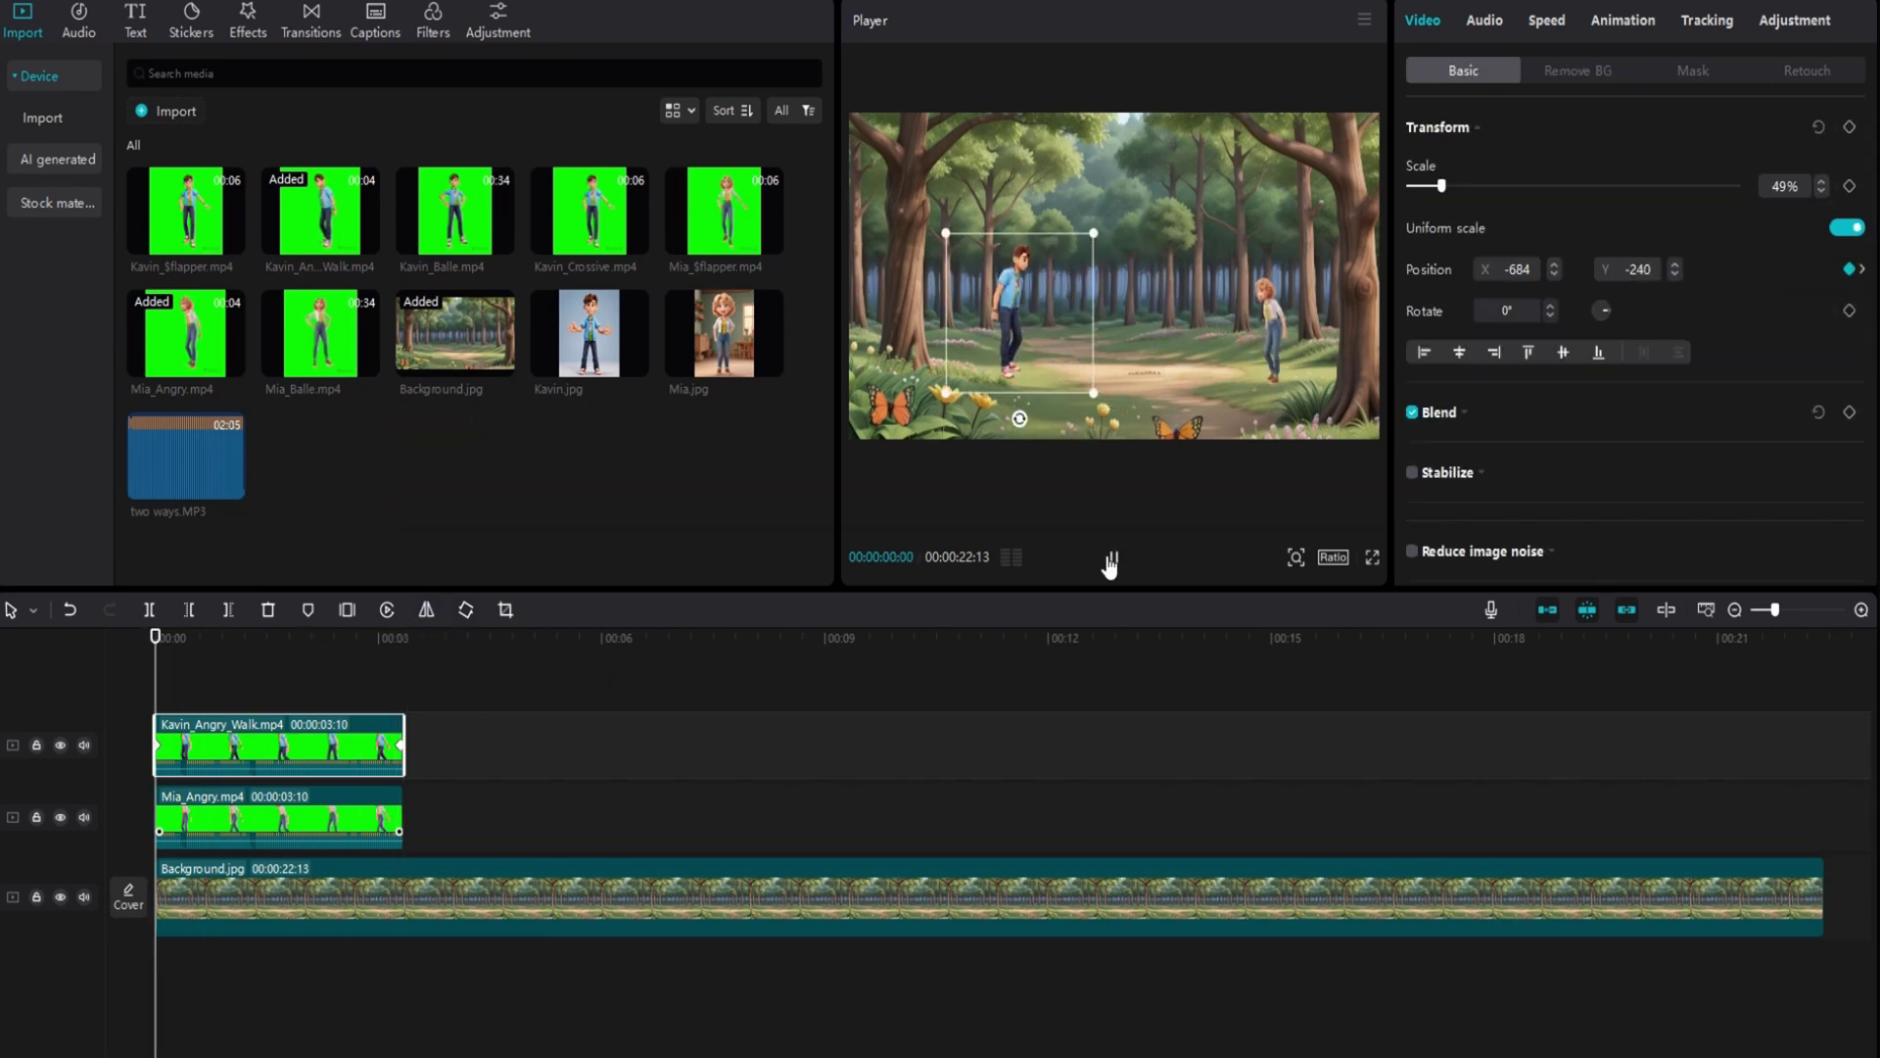
pyautogui.click(1113, 556)
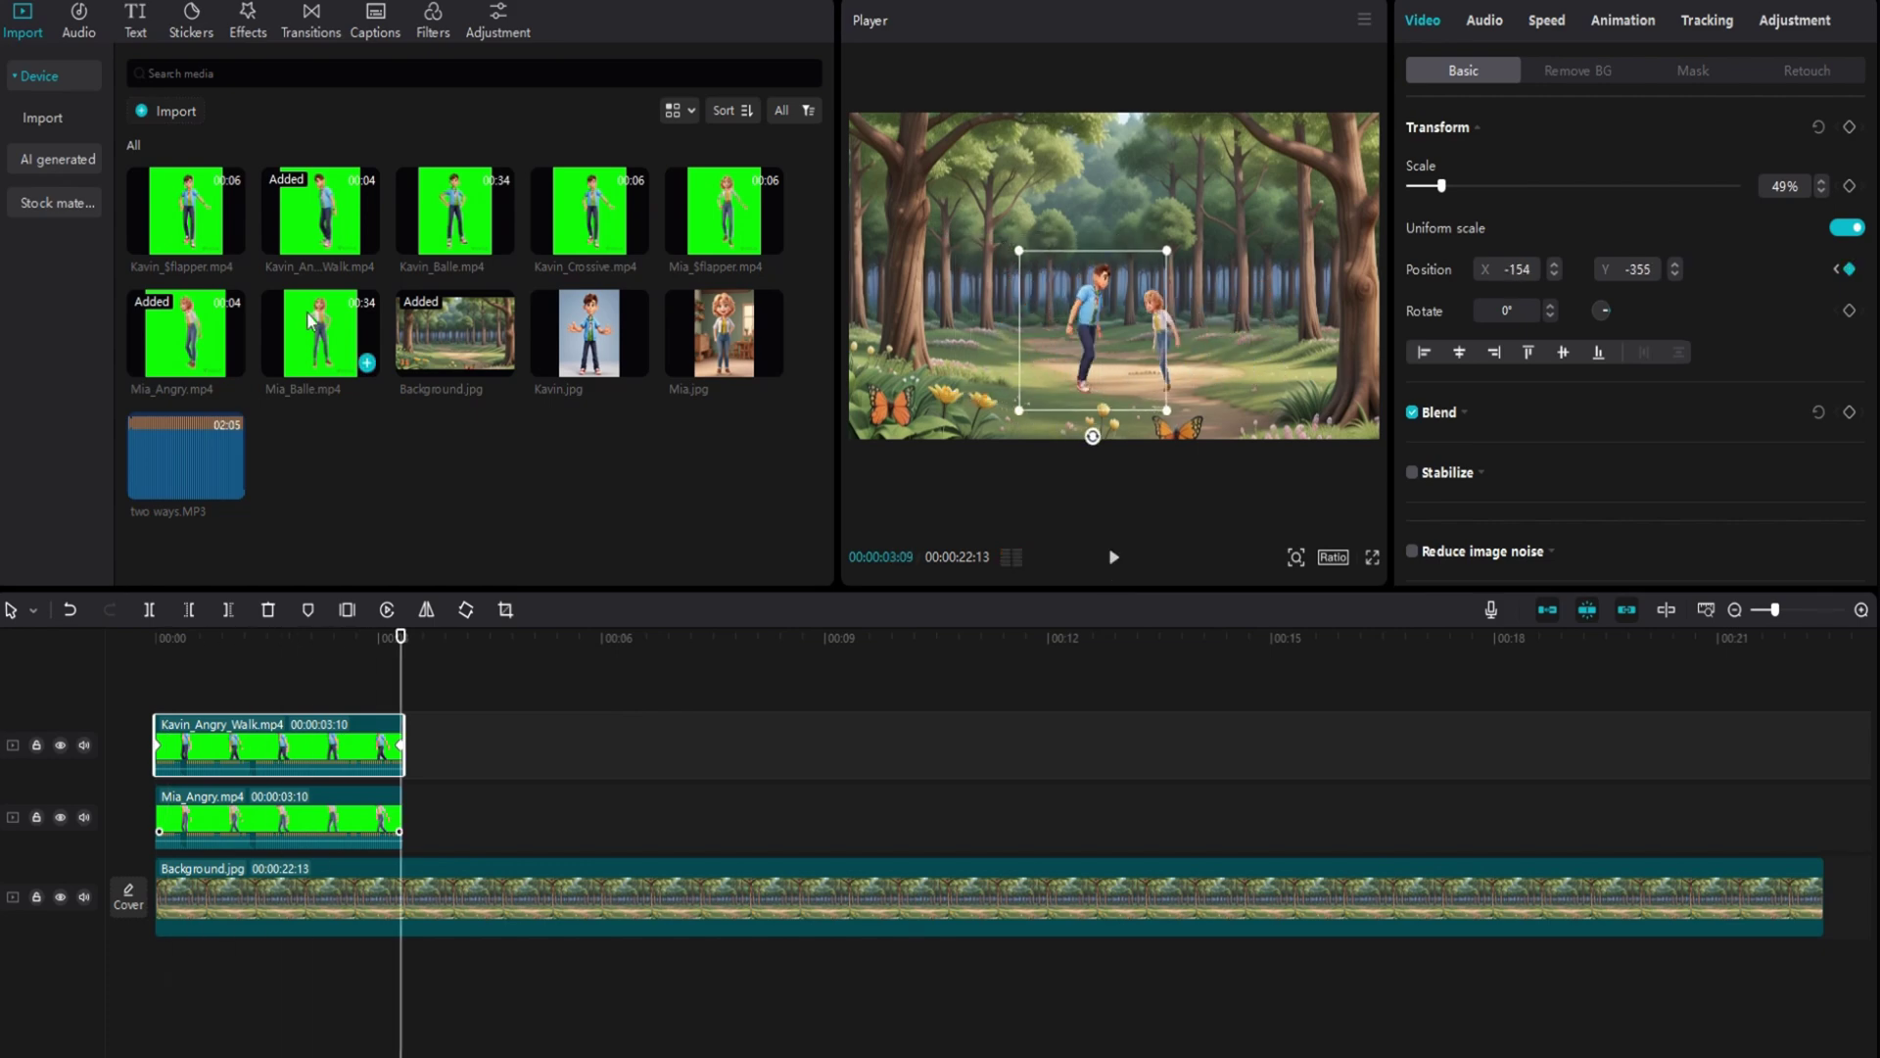
pyautogui.moveTo(309, 320); pyautogui.dragTo(393, 683)
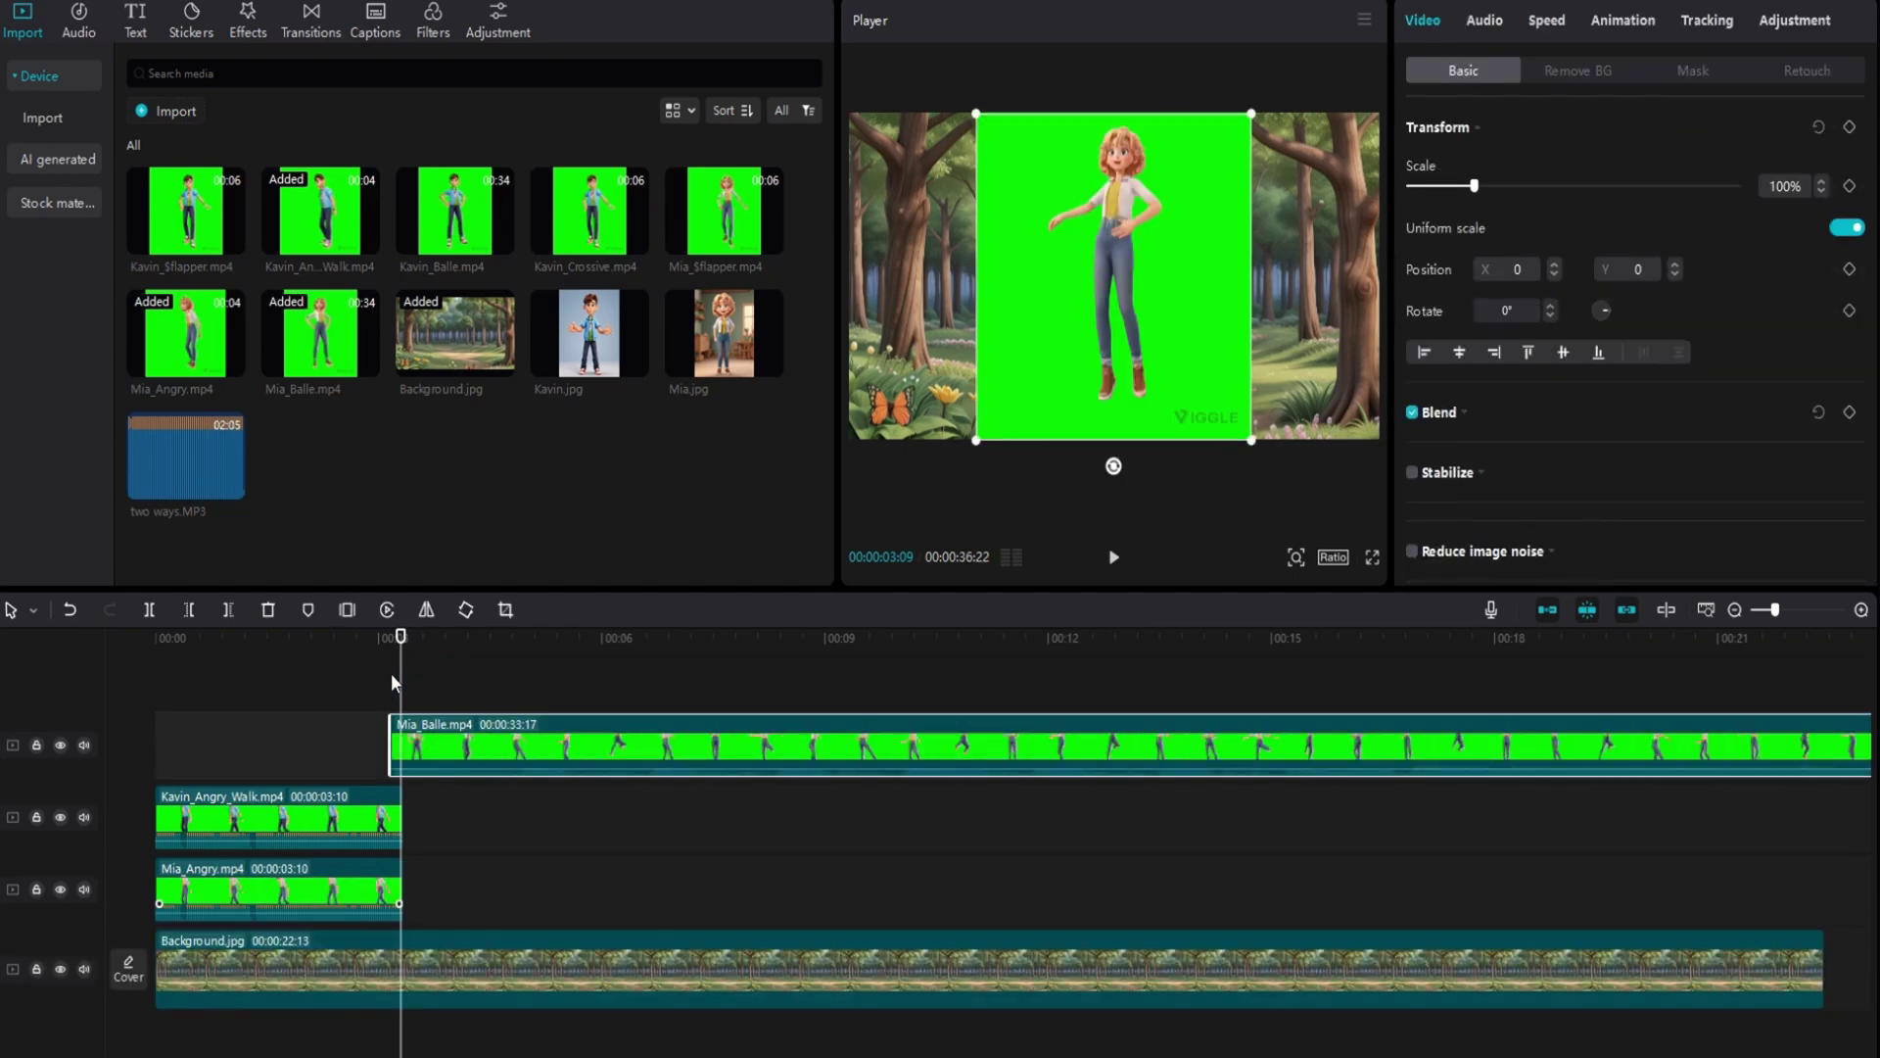
pyautogui.click(1576, 72)
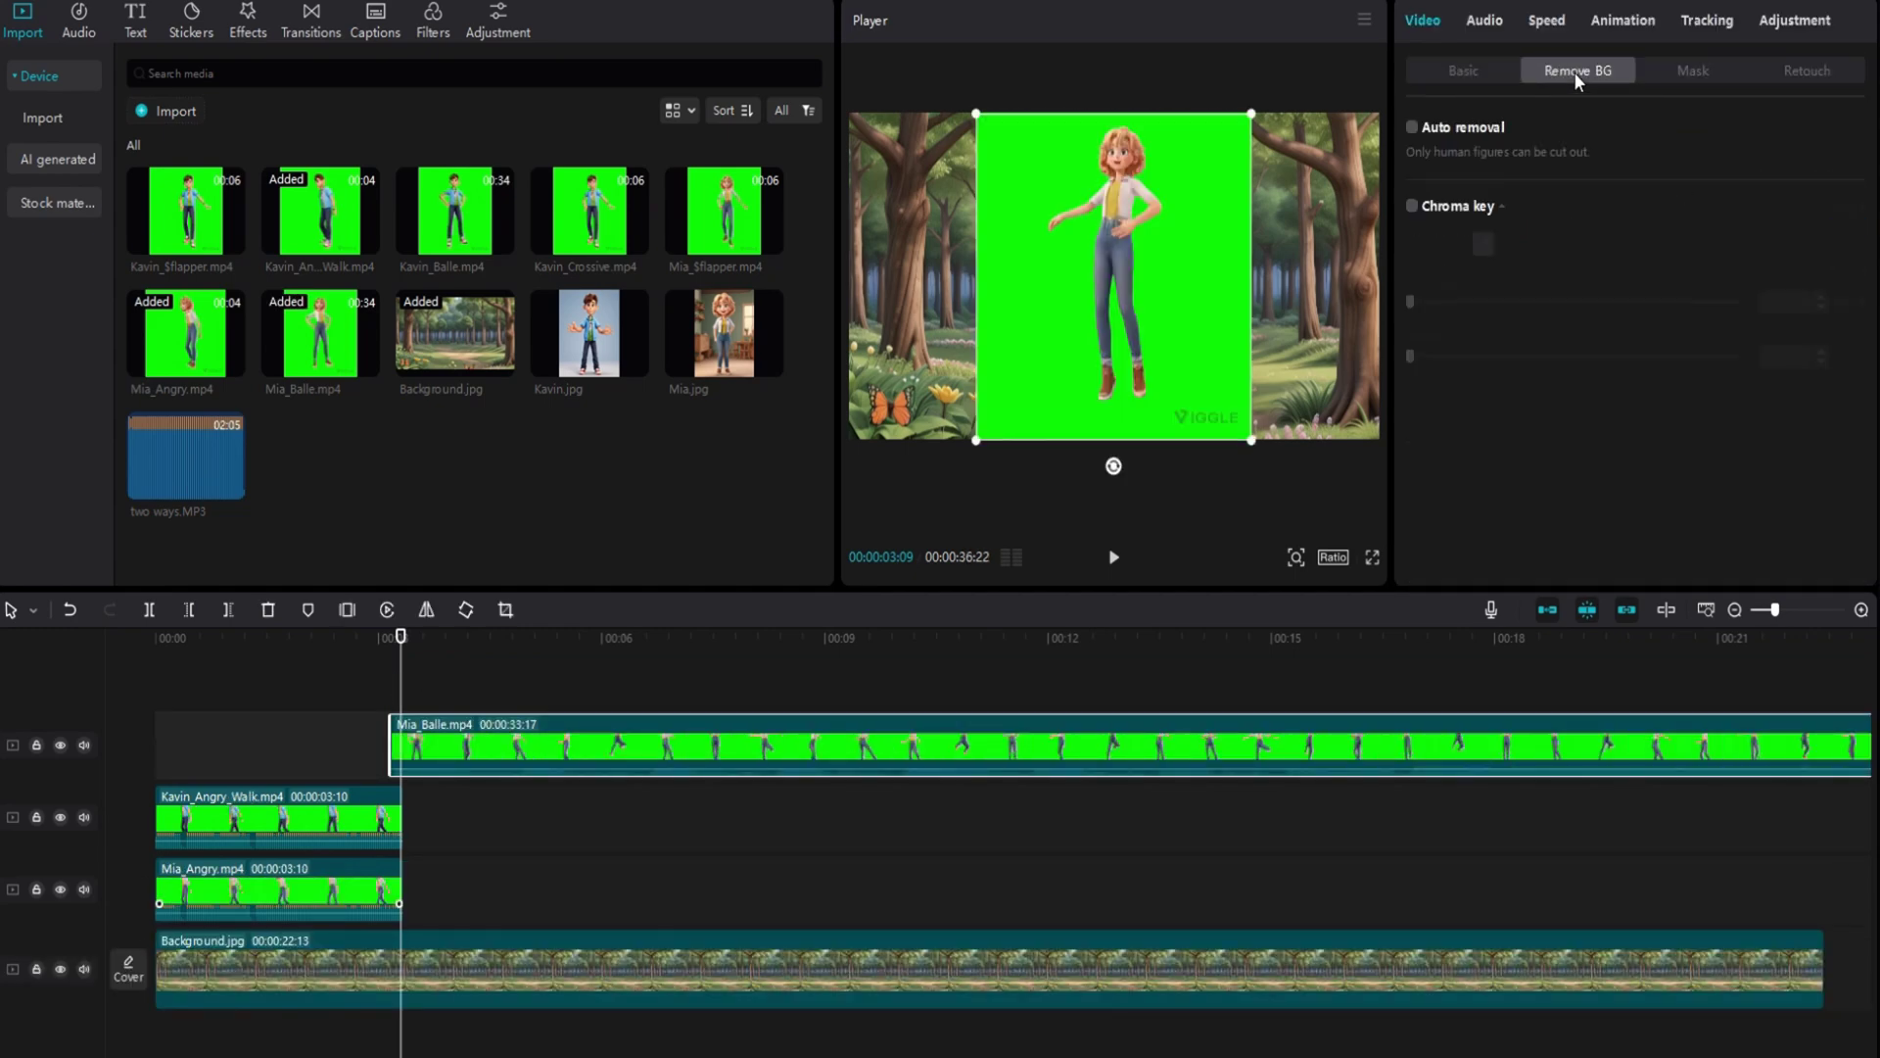
pyautogui.click(1411, 205)
pyautogui.click(1483, 243)
pyautogui.click(1238, 245)
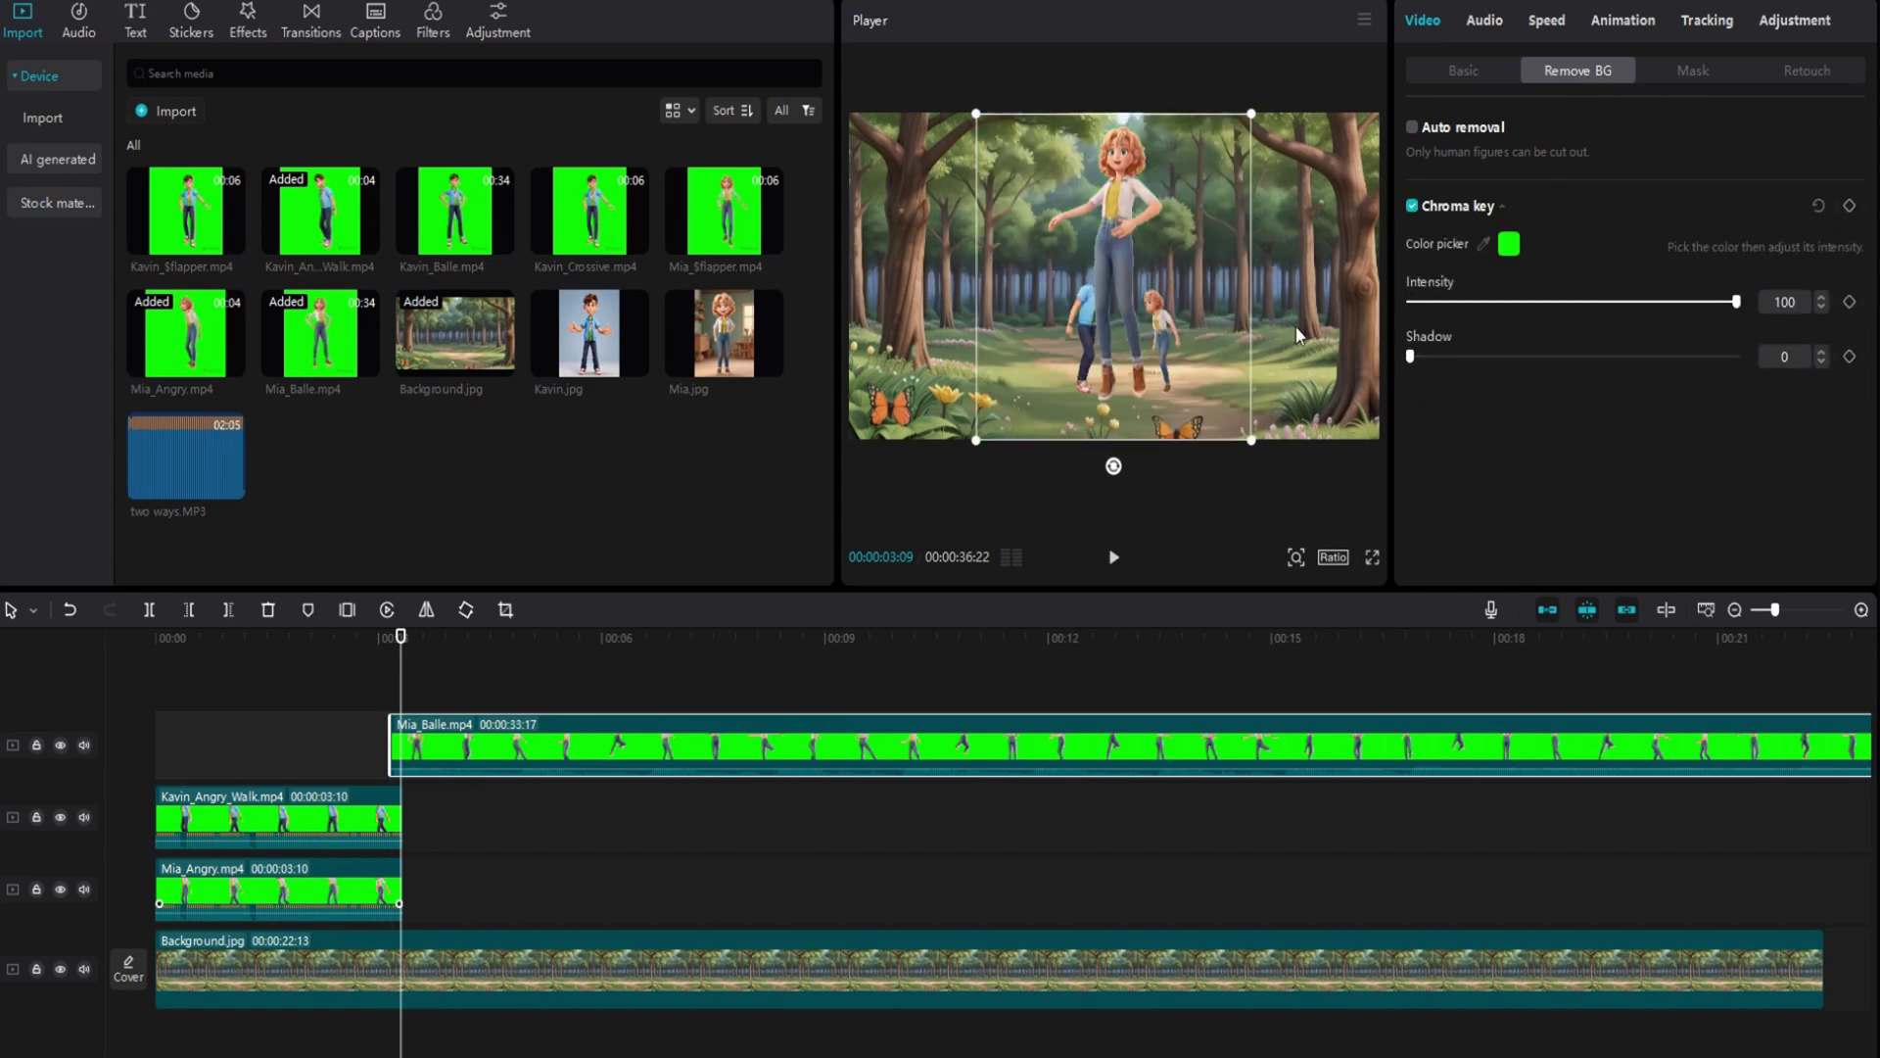
# - Resize Mia to Kavin's size beside him and trim Mia_Balle's start to 00:00:33:13
pyautogui.moveTo(1178, 353); pyautogui.dragTo(1219, 372)
pyautogui.moveTo(1016, 134); pyautogui.dragTo(1097, 281)
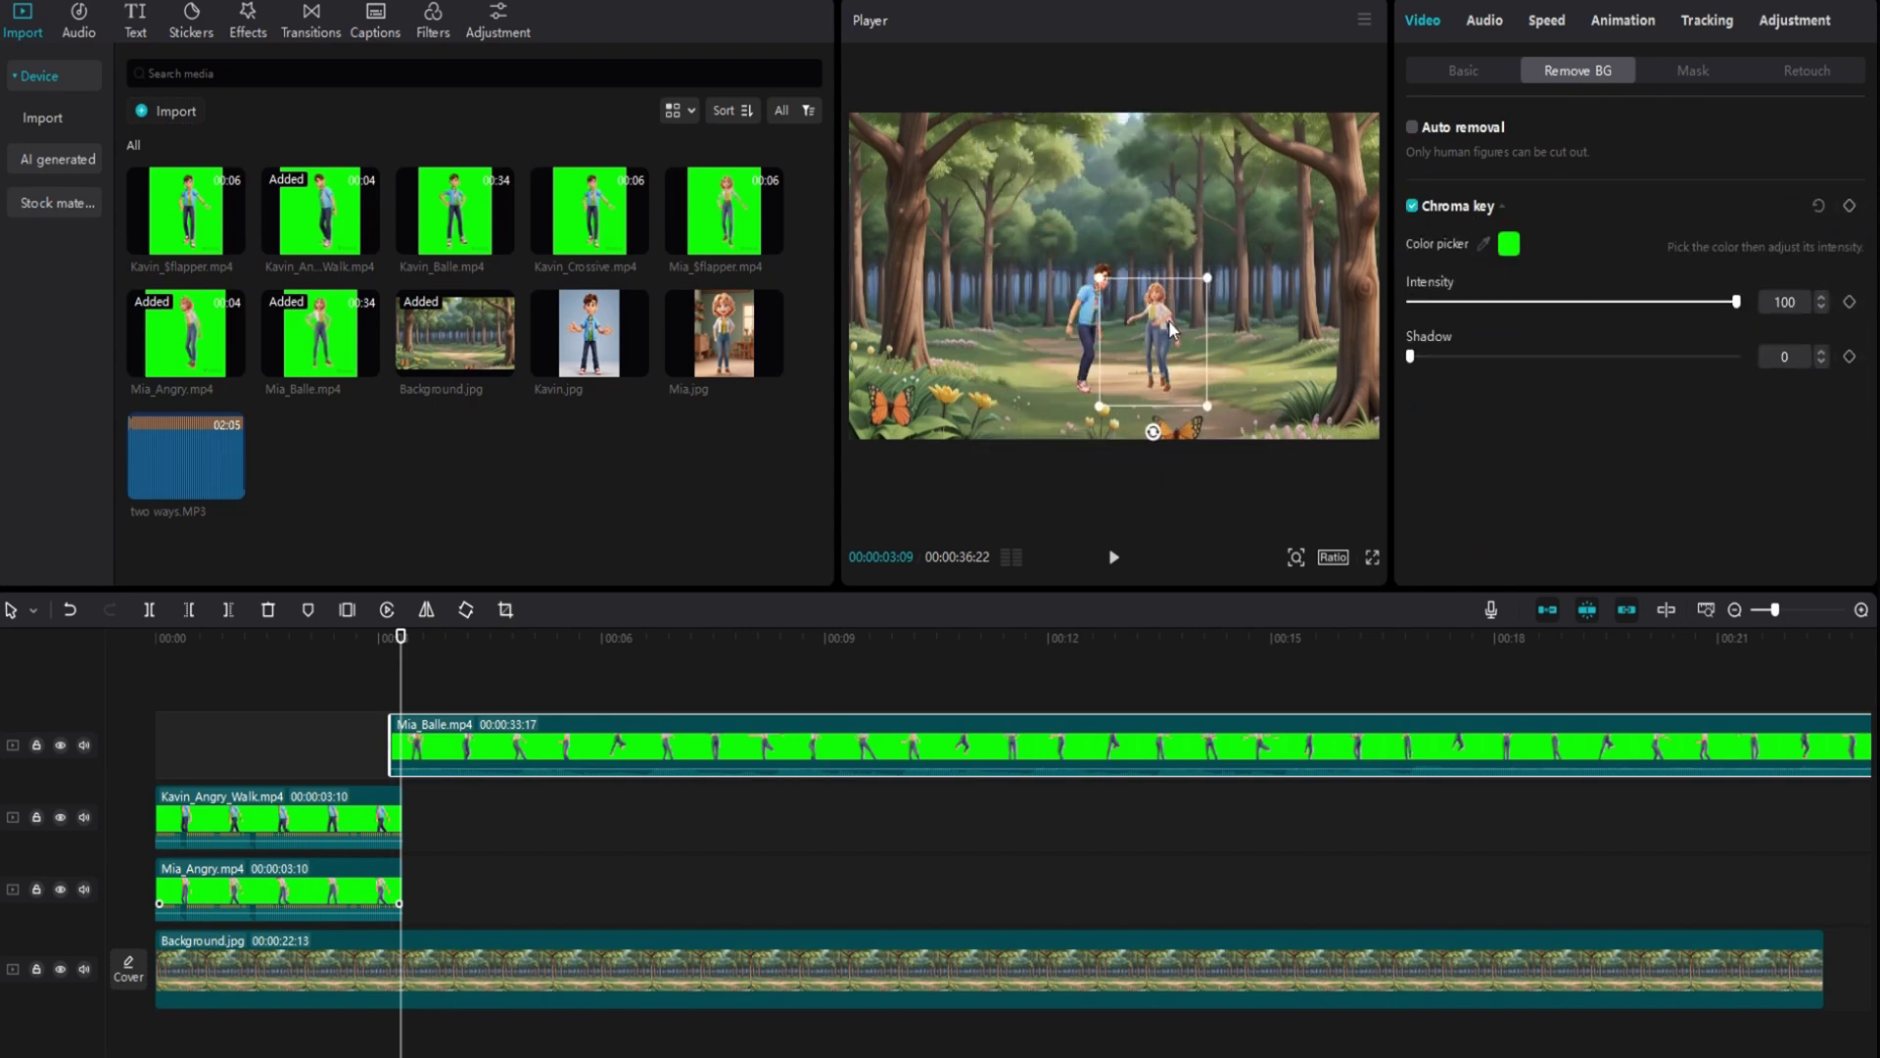
pyautogui.moveTo(1202, 409); pyautogui.dragTo(1210, 415)
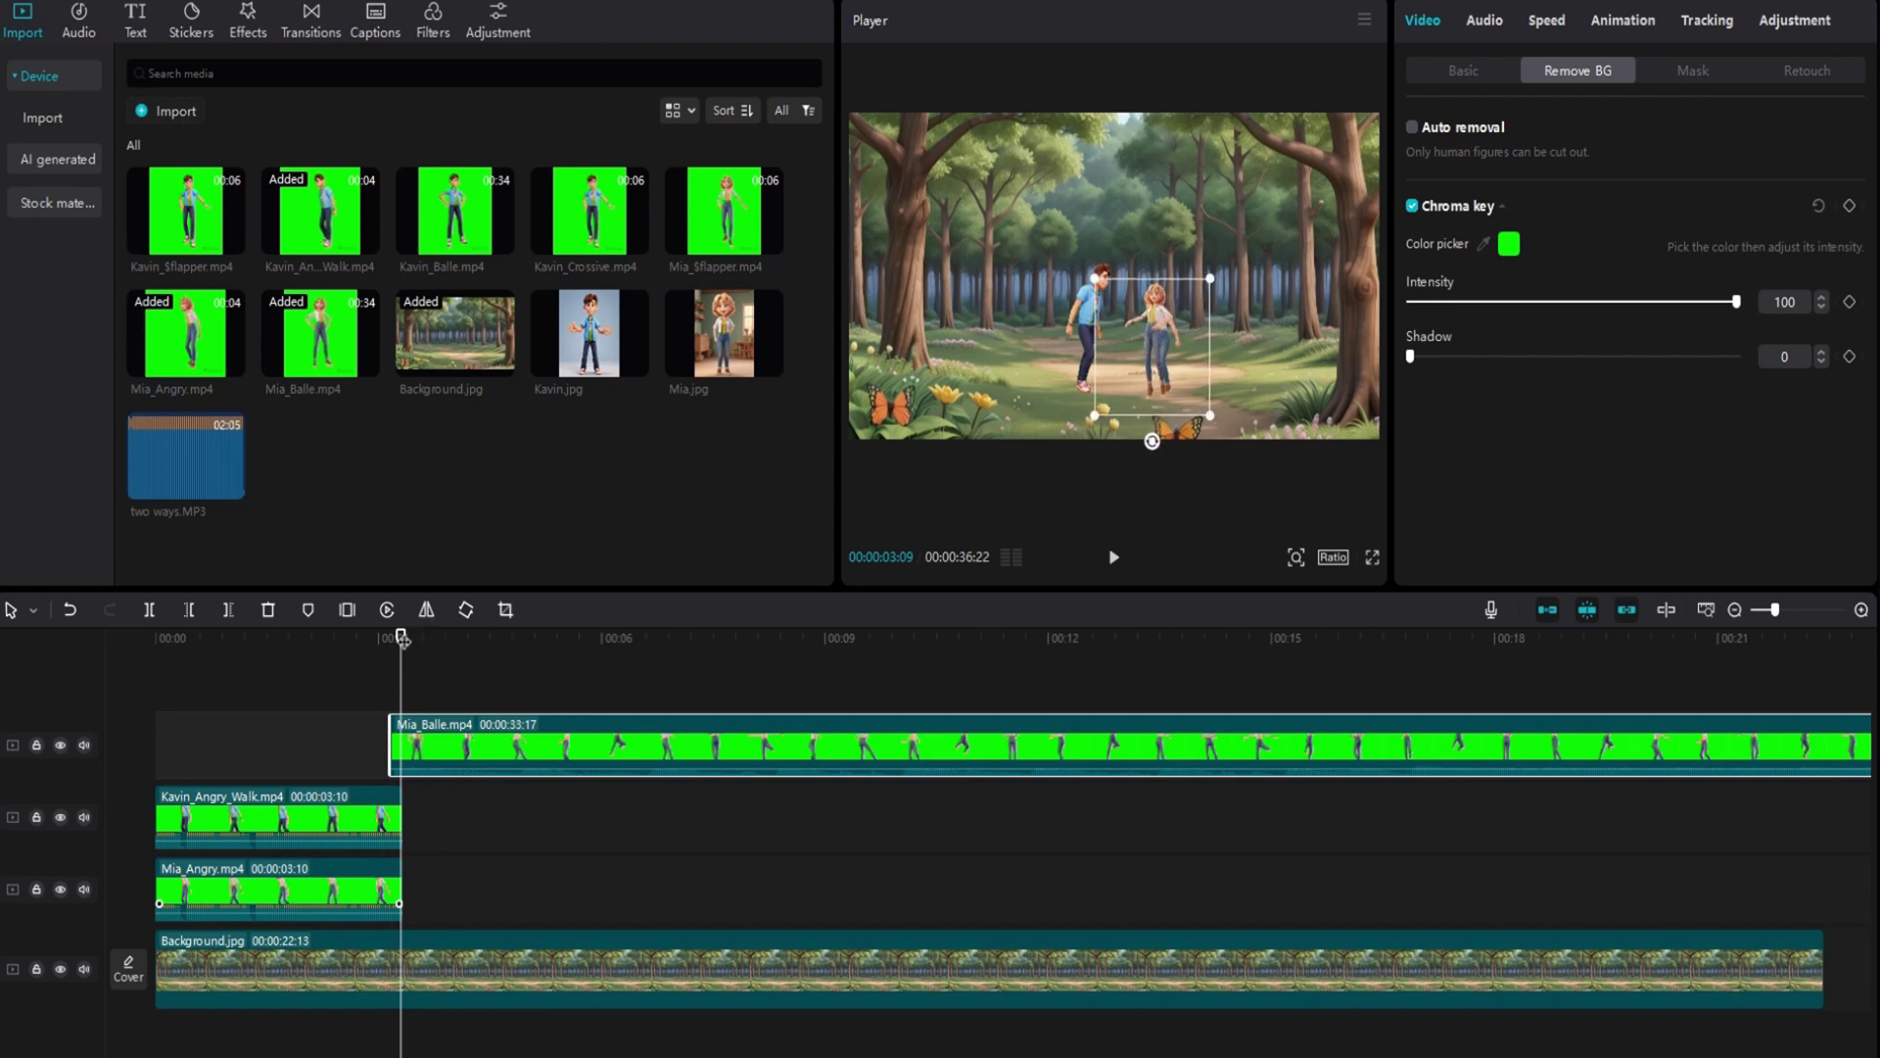
pyautogui.moveTo(401, 638)
pyautogui.mouseDown()
pyautogui.moveTo(420, 639)
pyautogui.moveTo(401, 642)
pyautogui.mouseUp()
pyautogui.moveTo(390, 741); pyautogui.dragTo(394, 741)
pyautogui.click(392, 752)
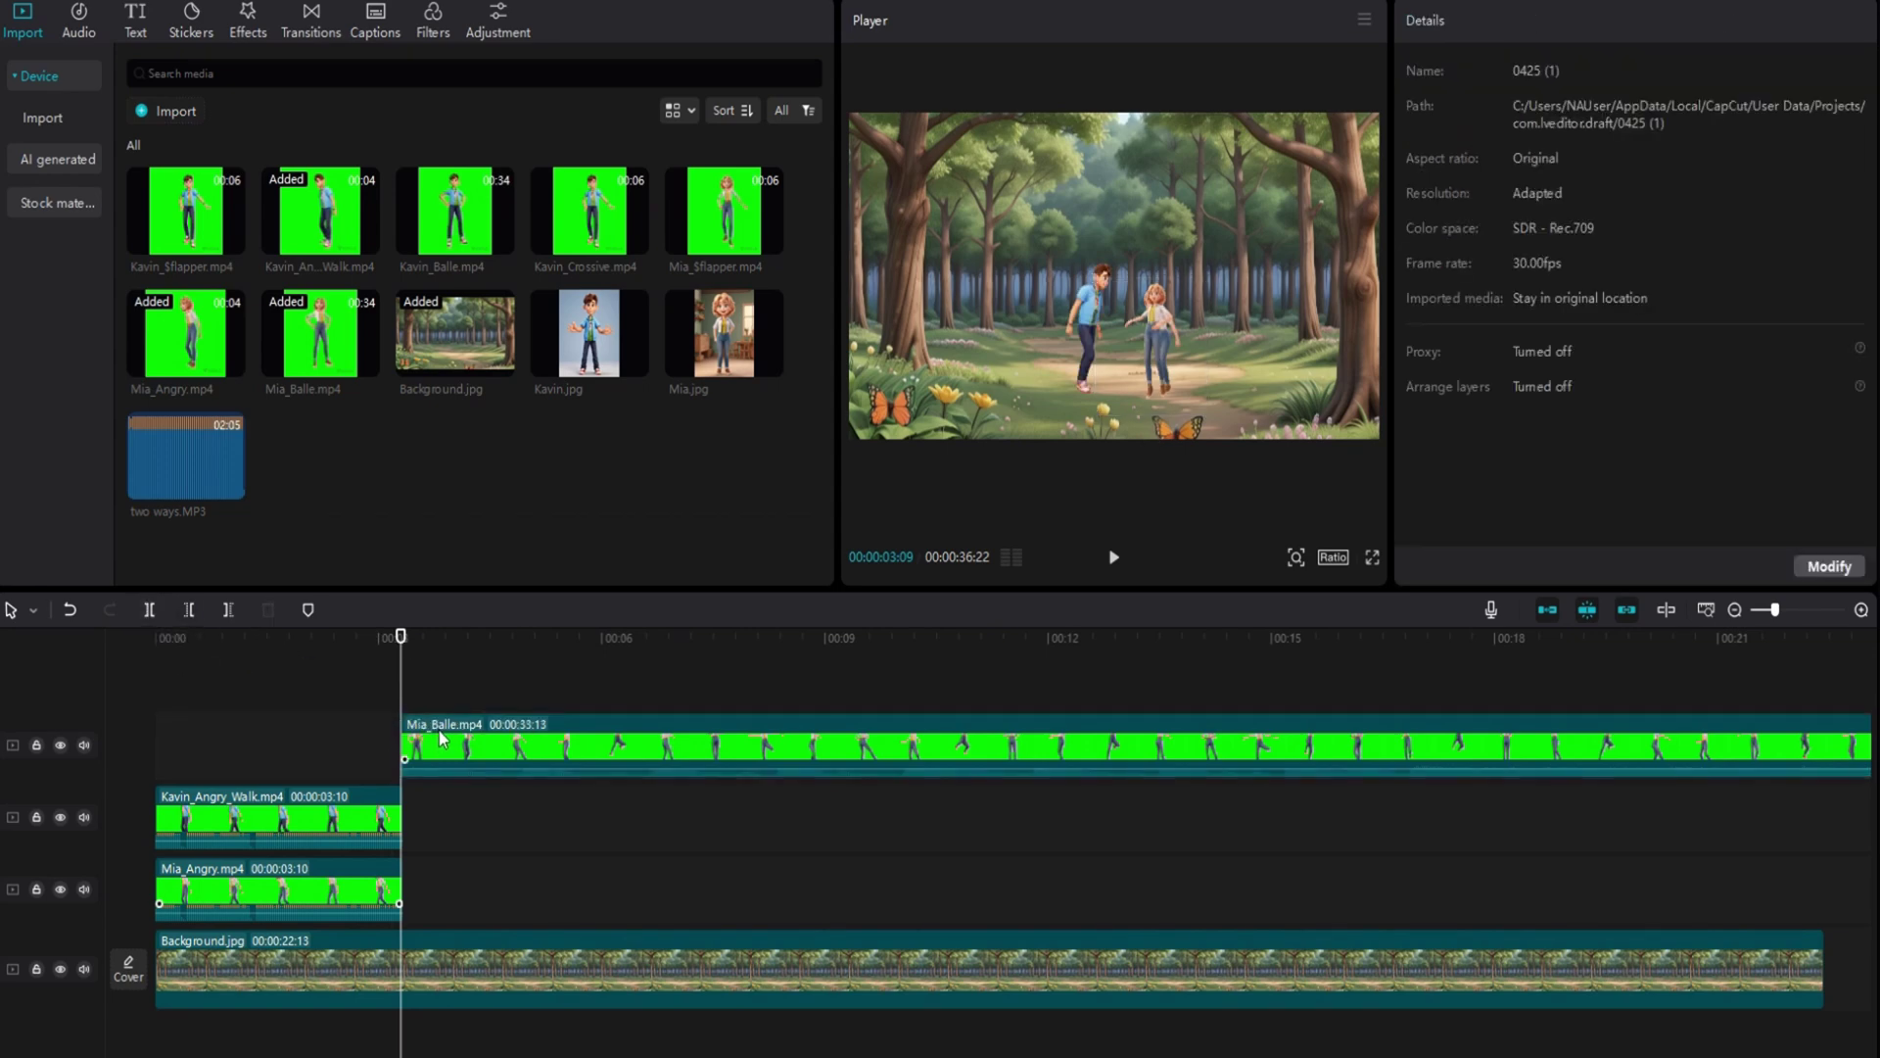
# - Move Mia_Balle onto Kavin's walk track and add Kavin_Balle.mp4 with its green chroma-keyed out
pyautogui.moveTo(440, 739); pyautogui.dragTo(449, 803)
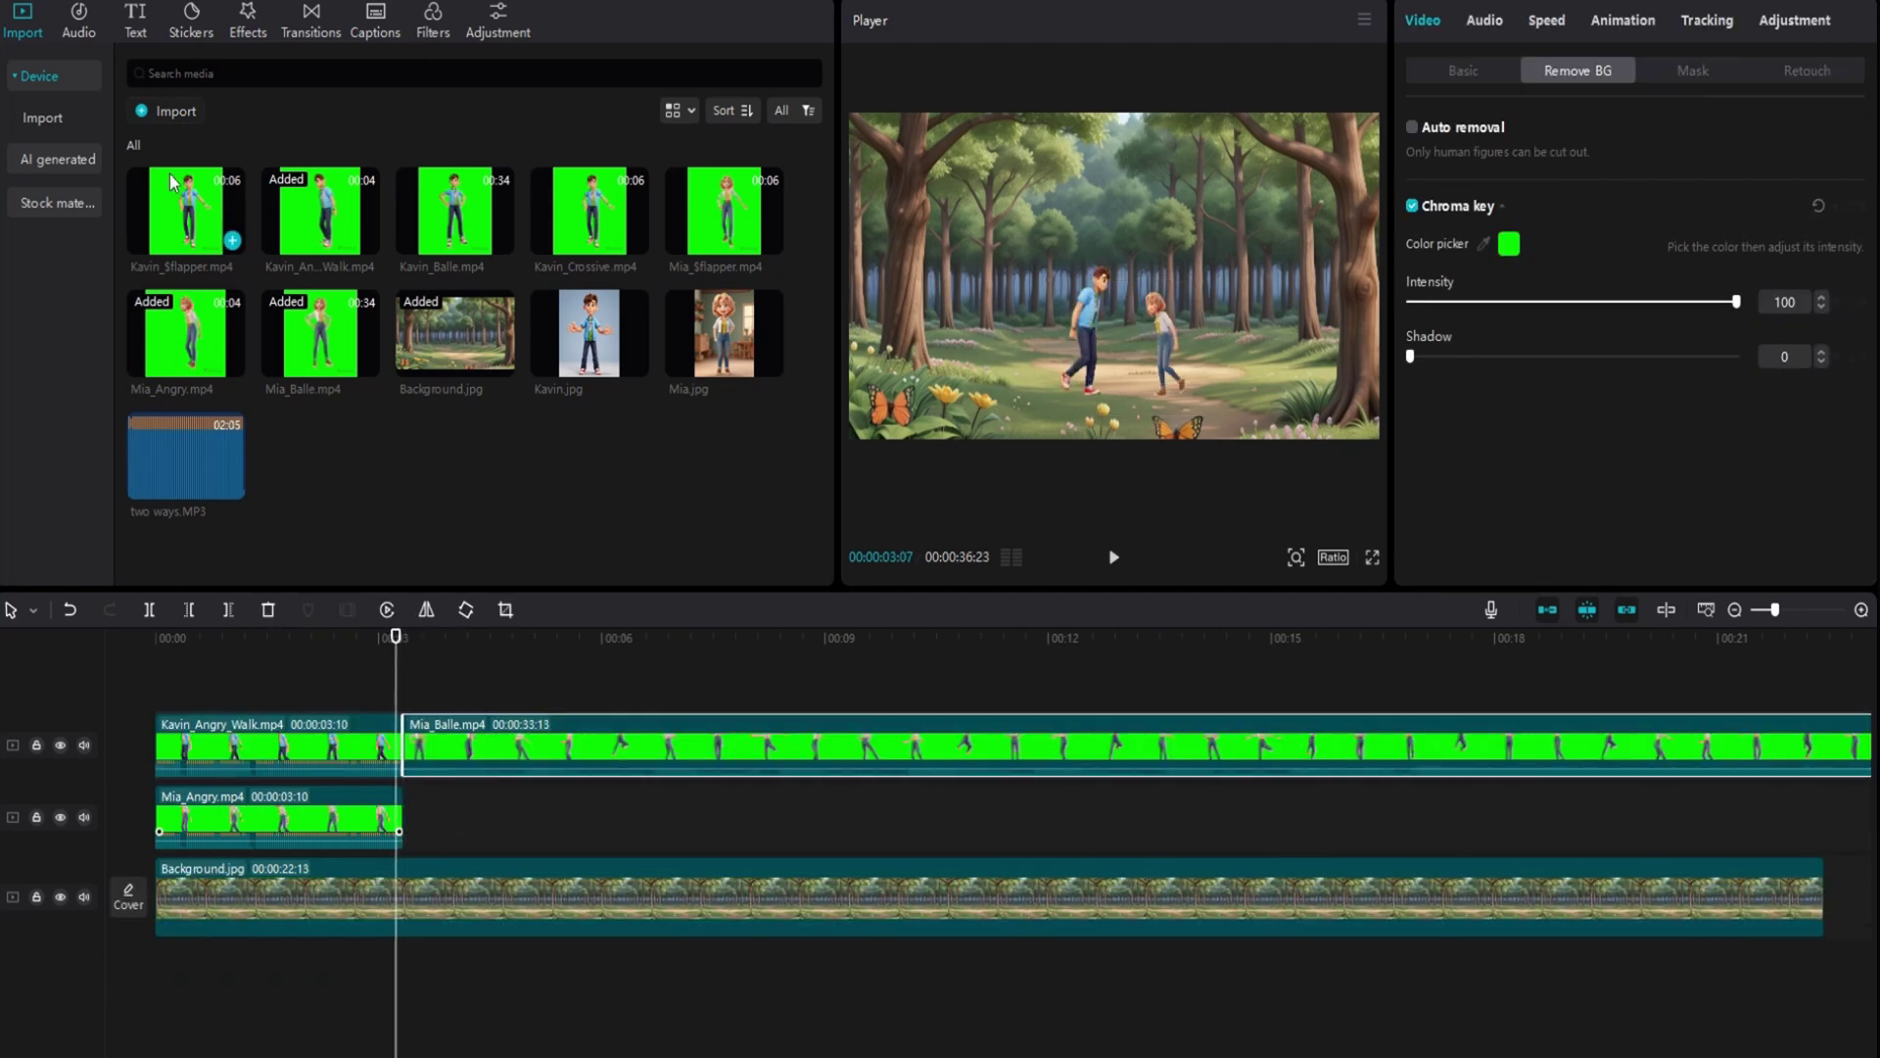
pyautogui.moveTo(455, 211); pyautogui.dragTo(396, 742)
pyautogui.click(1412, 205)
pyautogui.moveTo(679, 741); pyautogui.dragTo(638, 725)
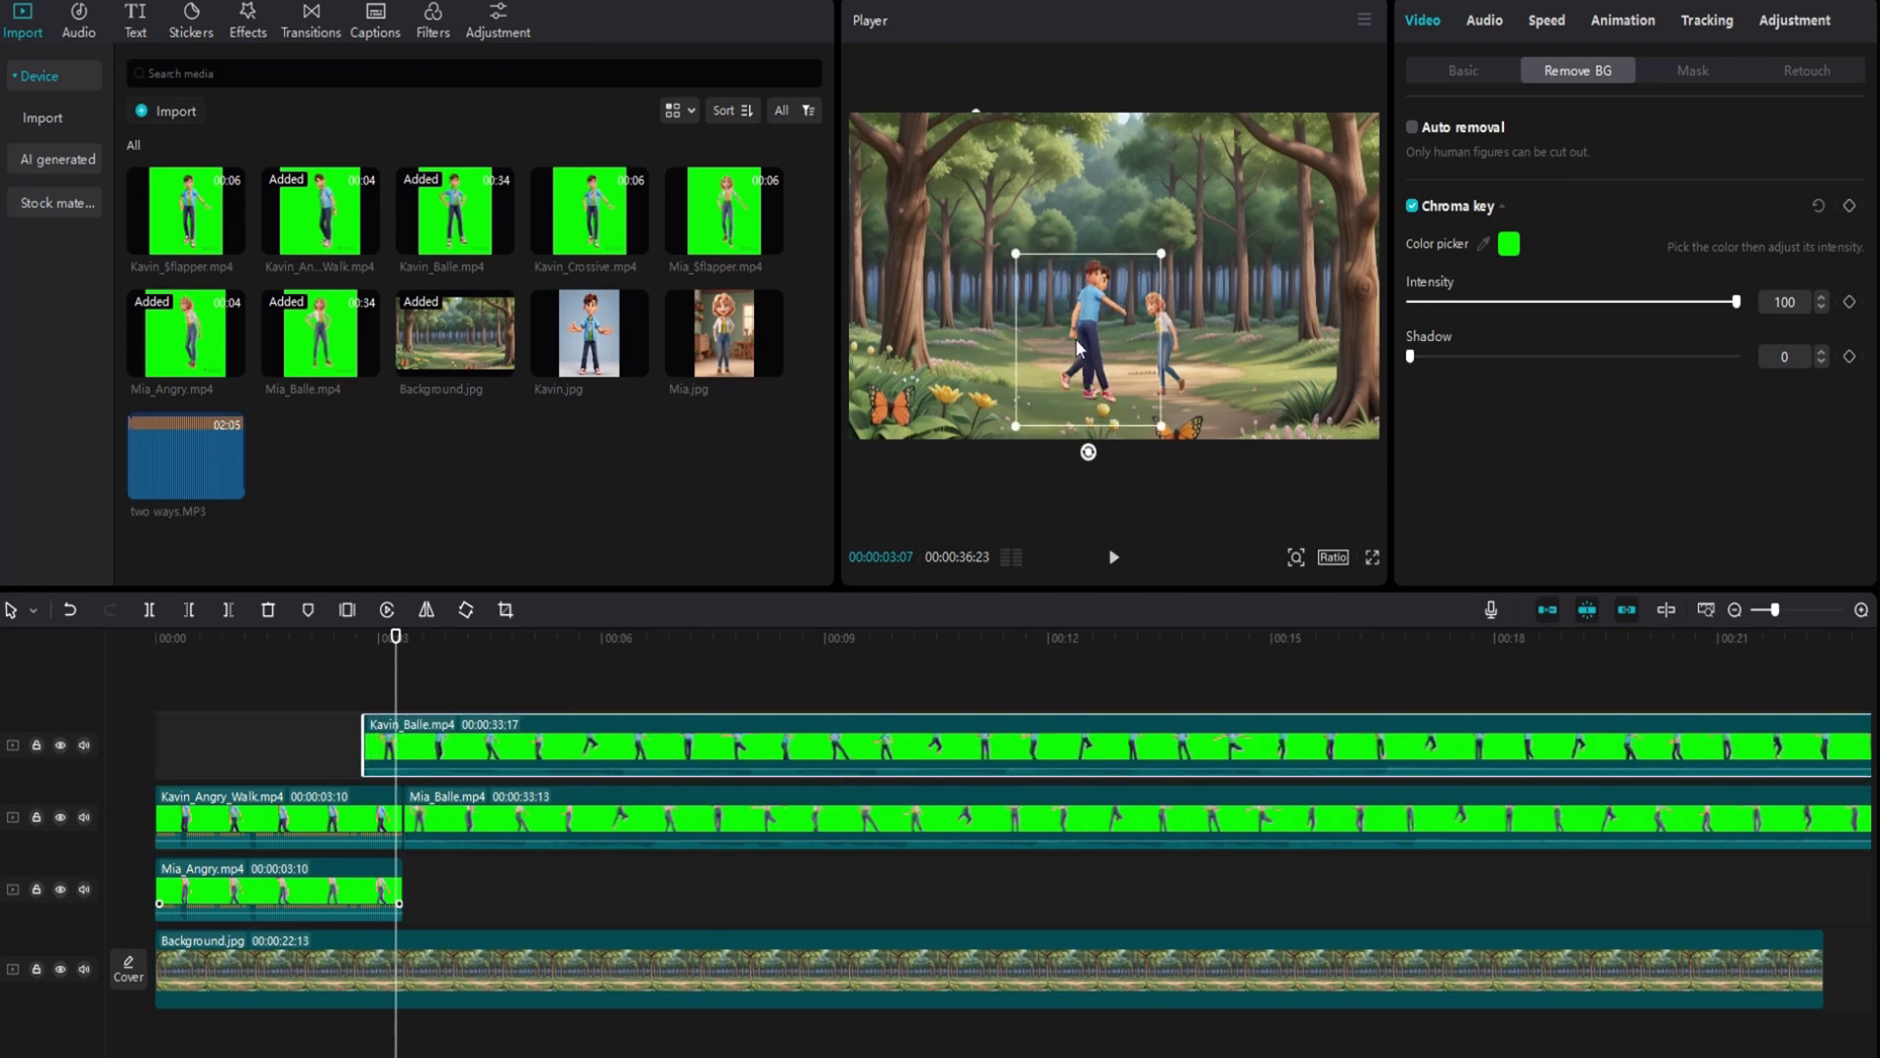
pyautogui.scroll(2, 381, 752)
pyautogui.press('q')
pyautogui.click(365, 751)
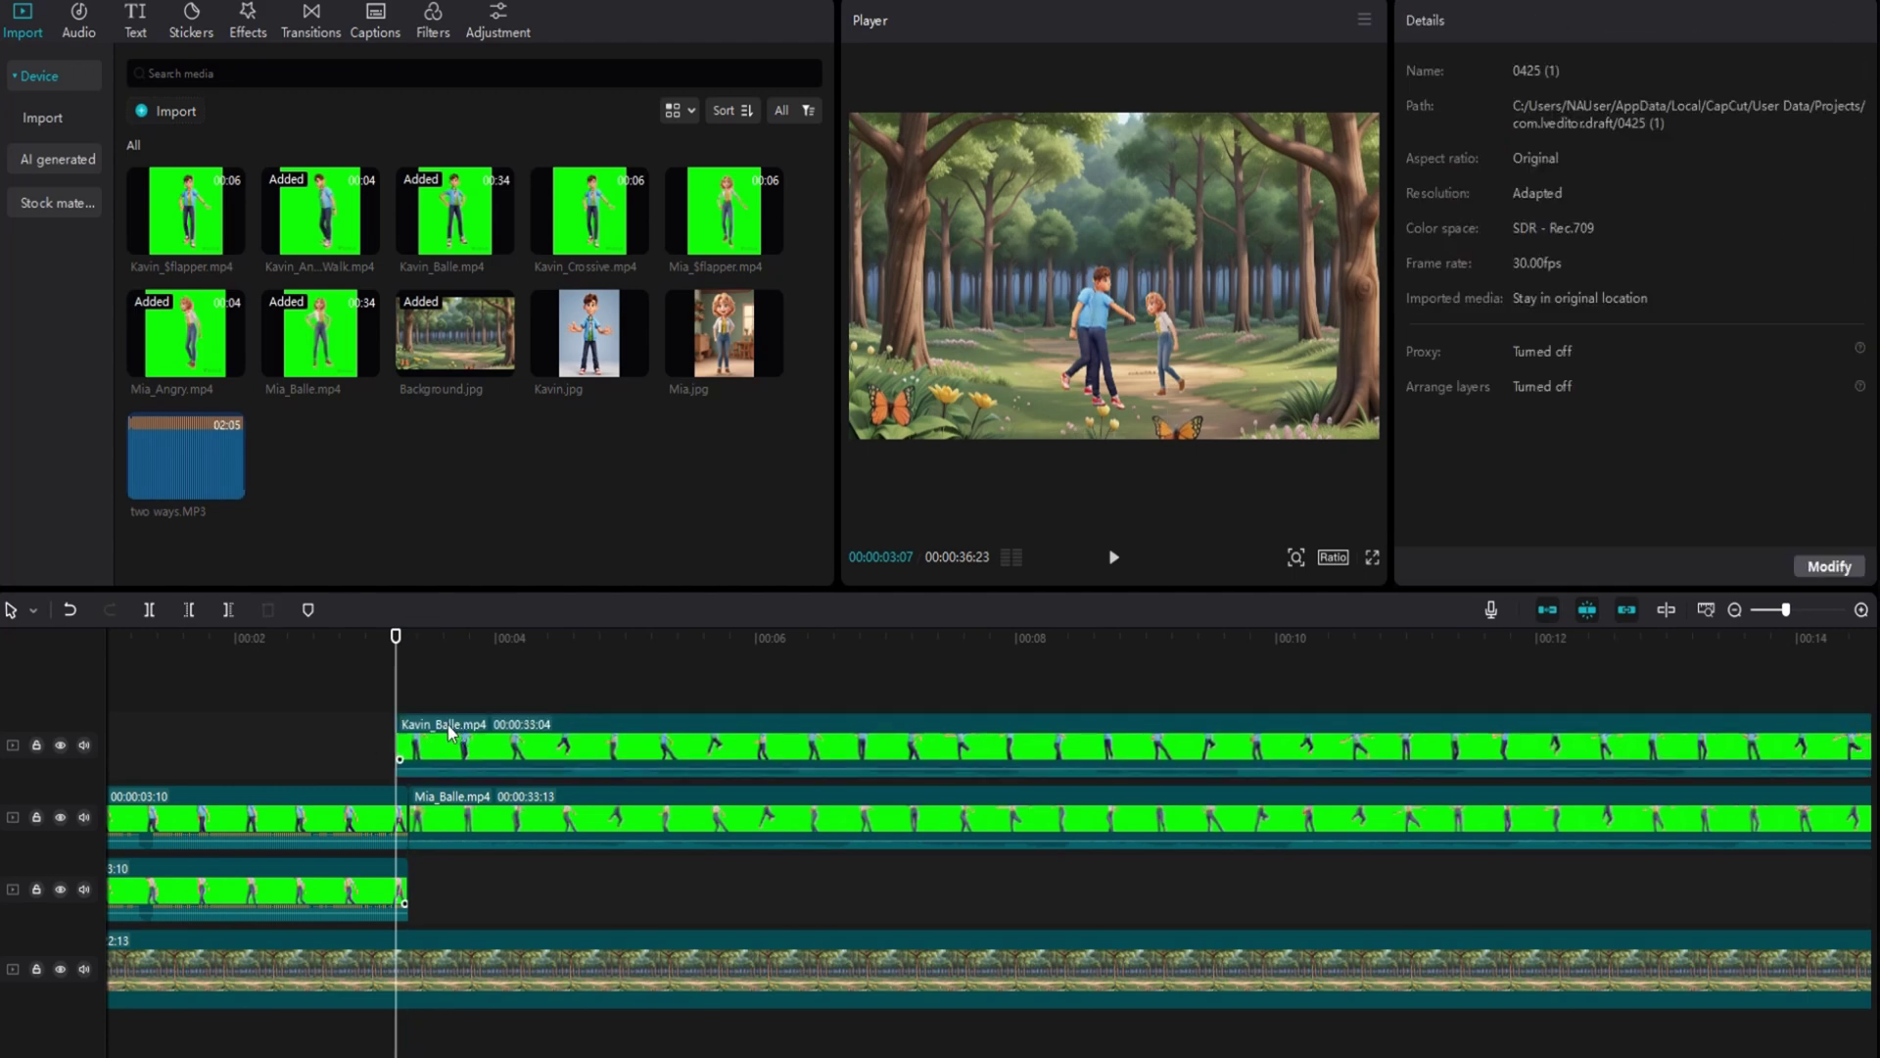
pyautogui.moveTo(450, 732); pyautogui.dragTo(470, 733)
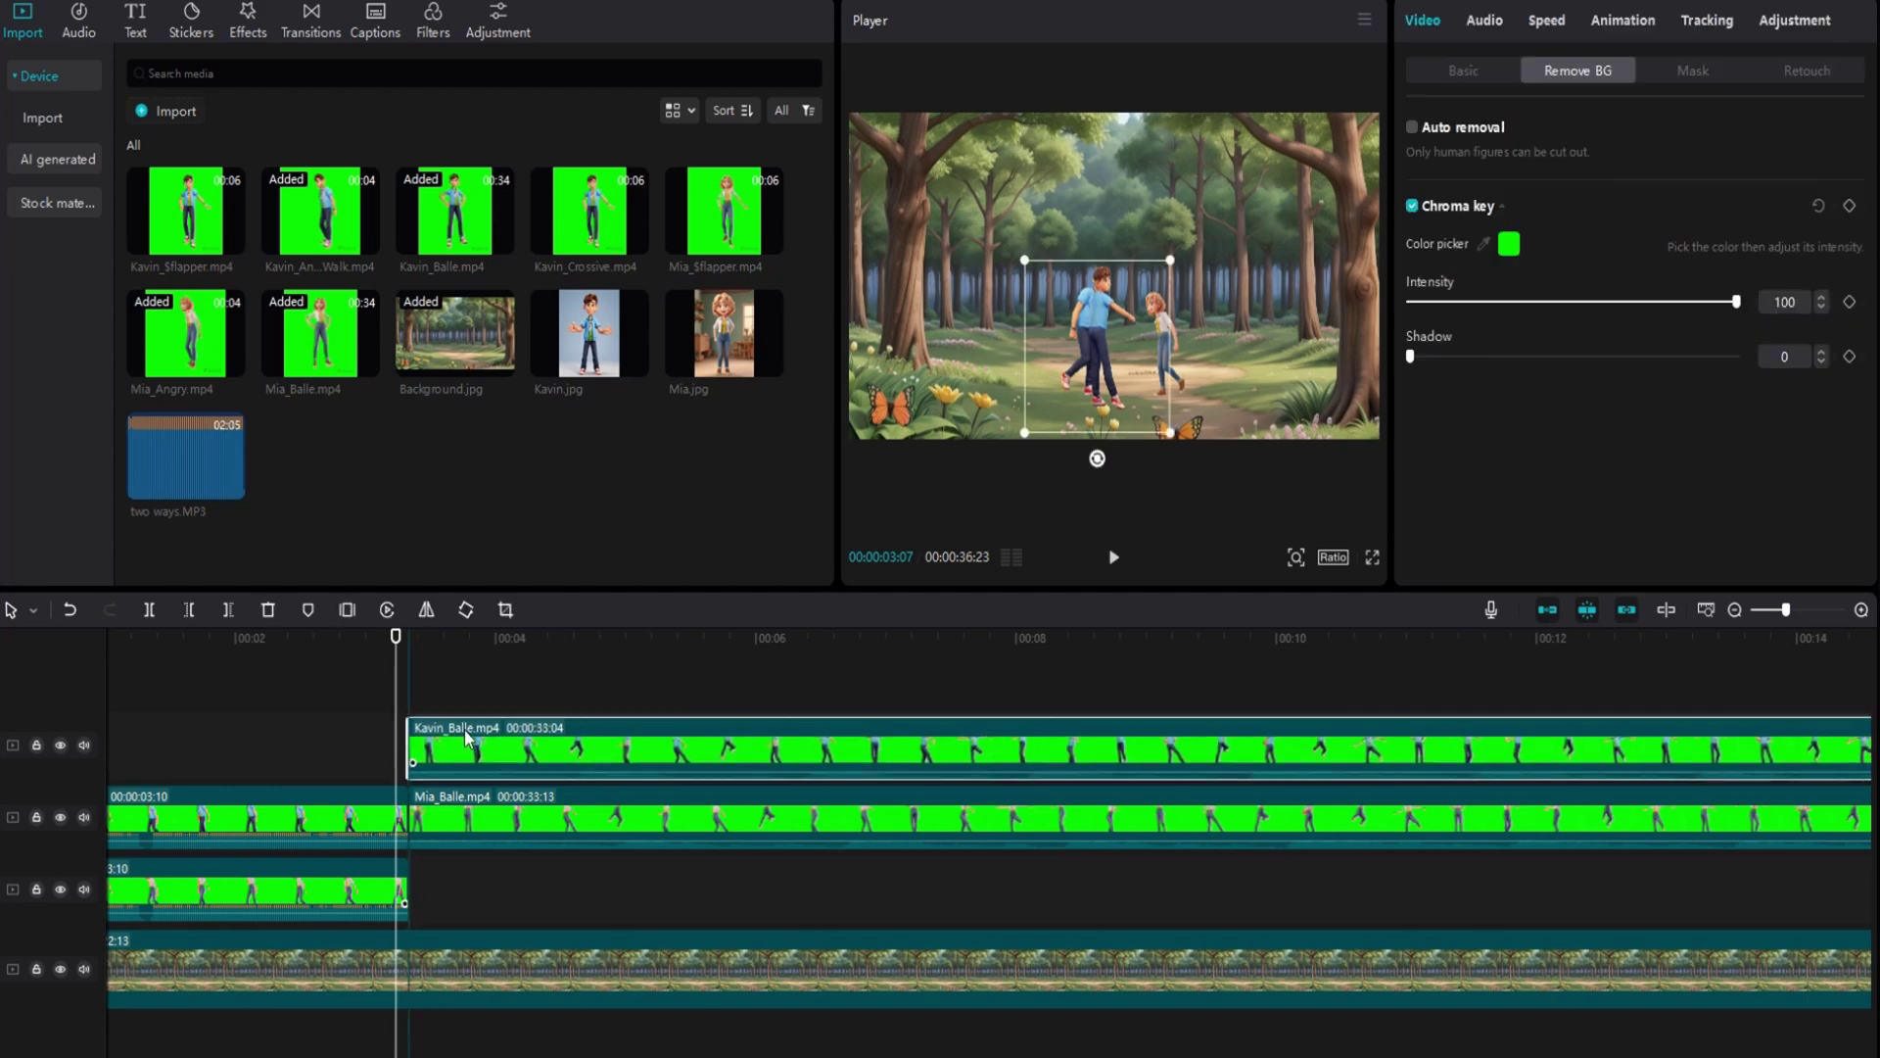
pyautogui.moveTo(392, 646)
pyautogui.mouseDown()
pyautogui.moveTo(557, 693)
pyautogui.moveTo(533, 686)
pyautogui.moveTo(592, 683)
pyautogui.moveTo(421, 674)
pyautogui.moveTo(428, 658)
pyautogui.mouseUp()
# - Trim a few frames off the end of Mia's walking clip
pyautogui.click(389, 874)
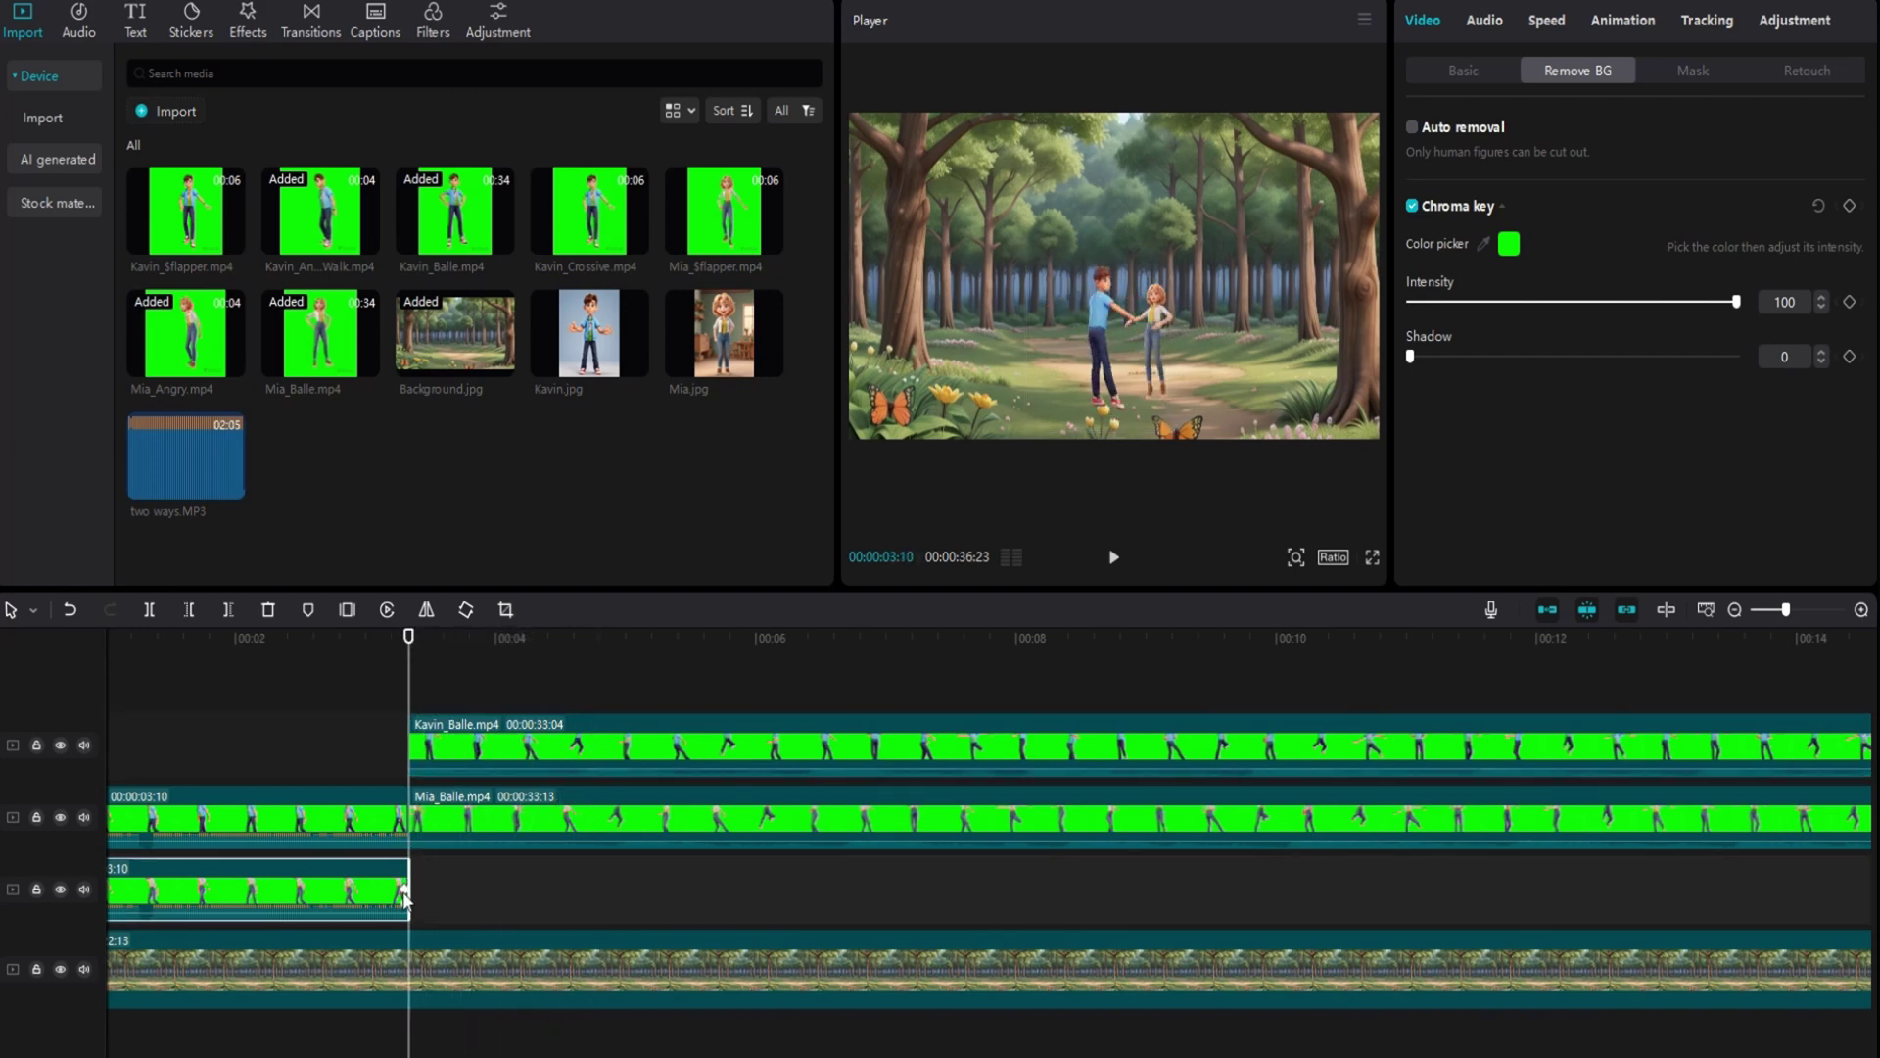
pyautogui.press('Left')
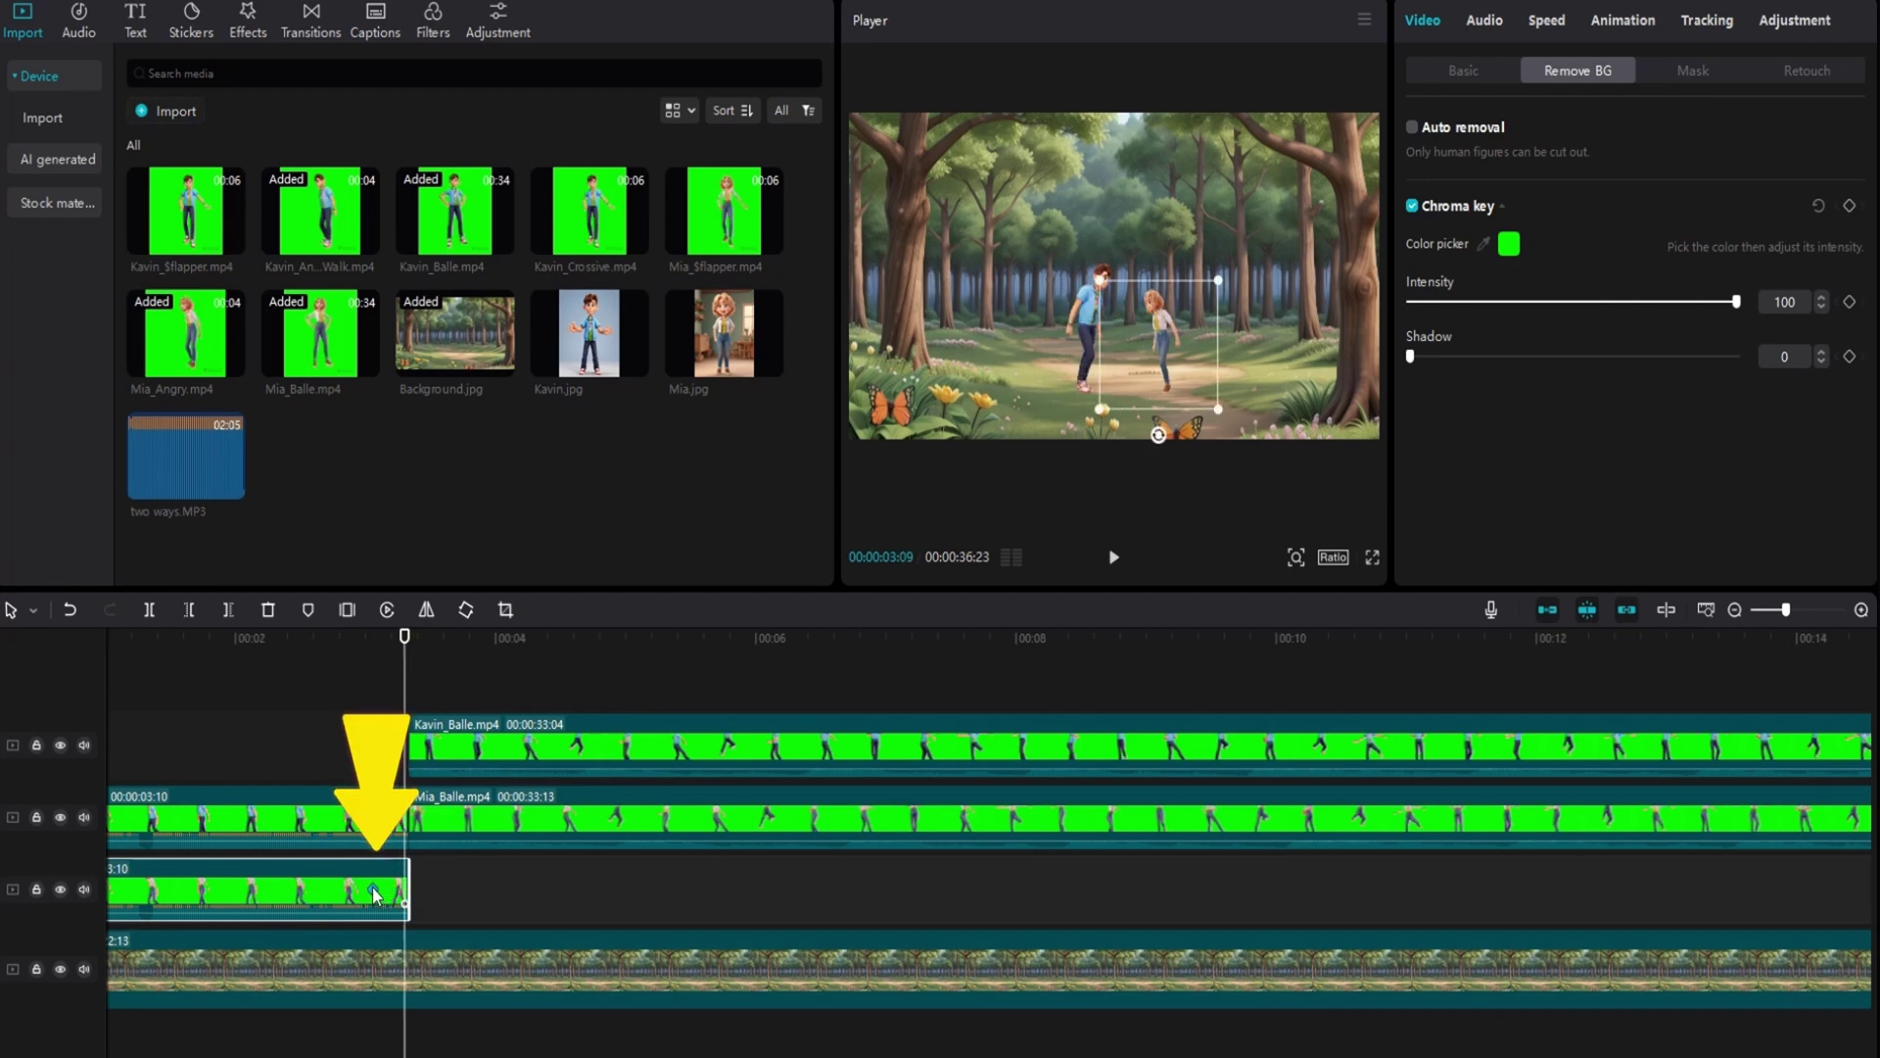
pyautogui.click(376, 891)
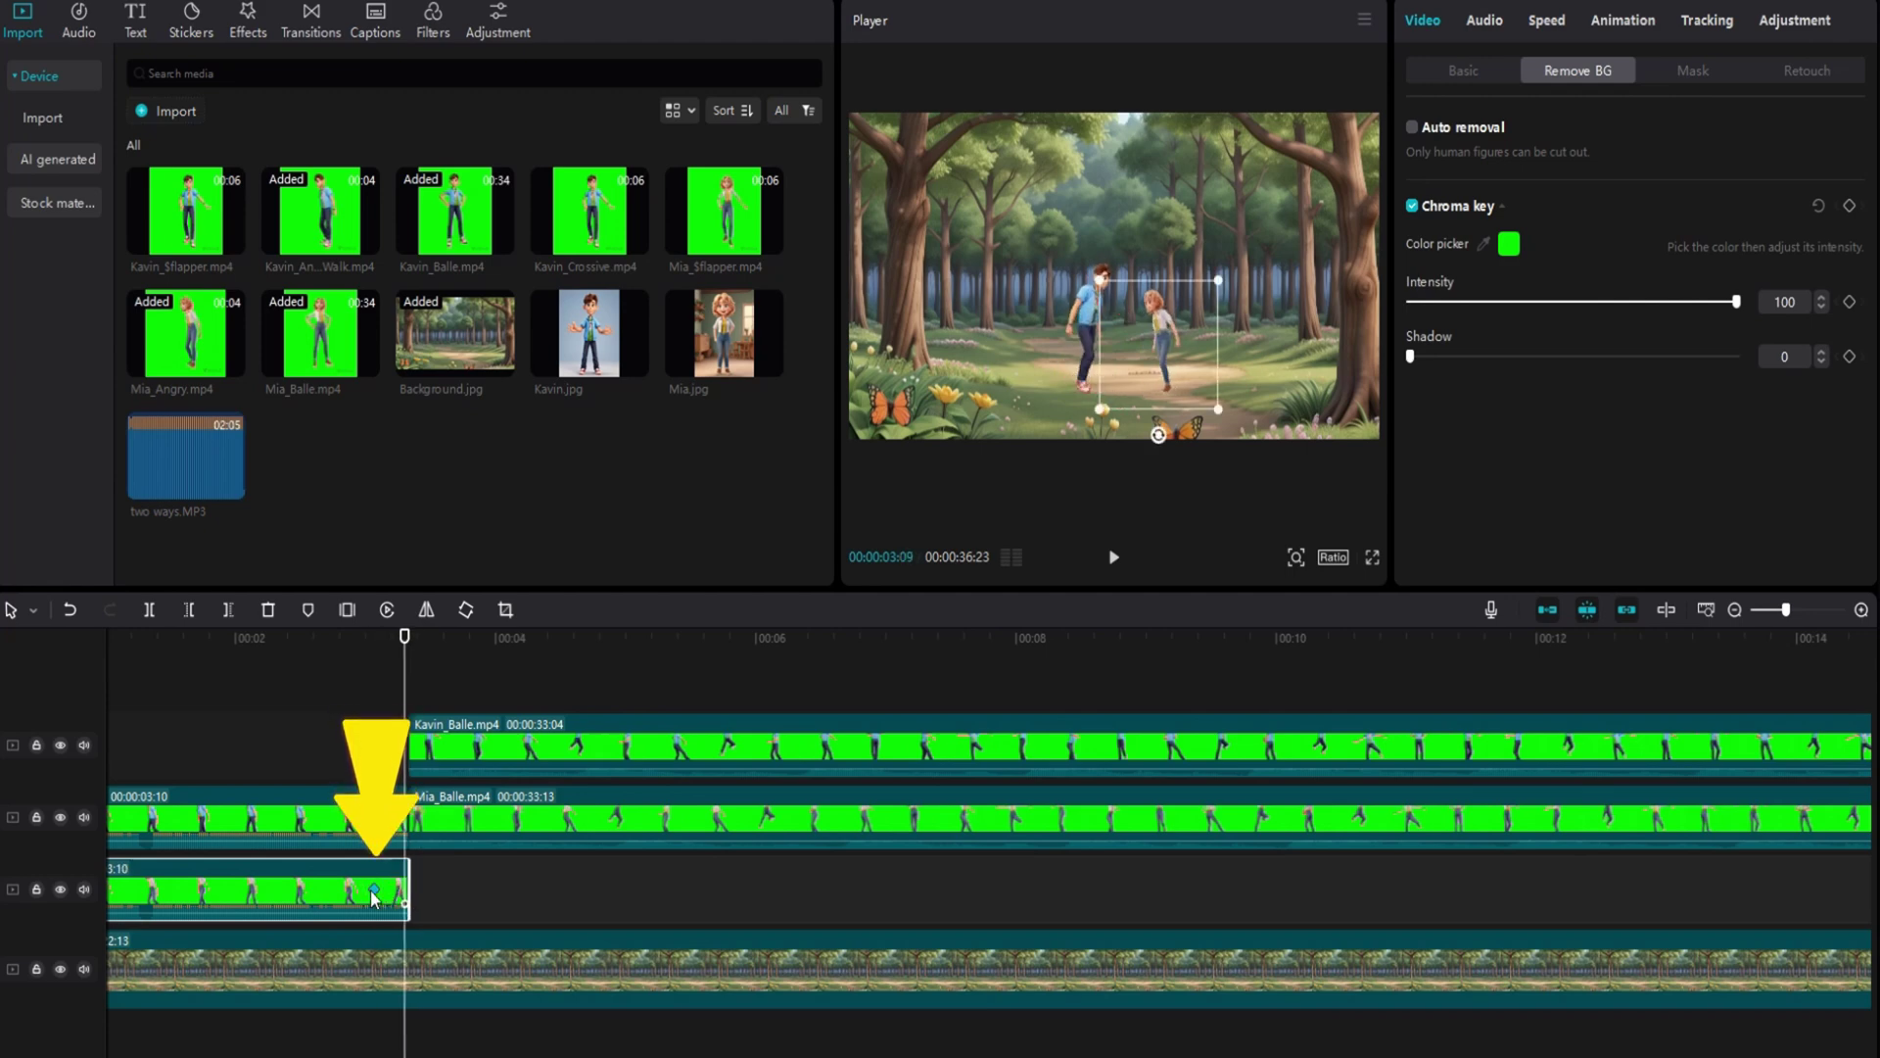
pyautogui.moveTo(409, 886); pyautogui.dragTo(397, 883)
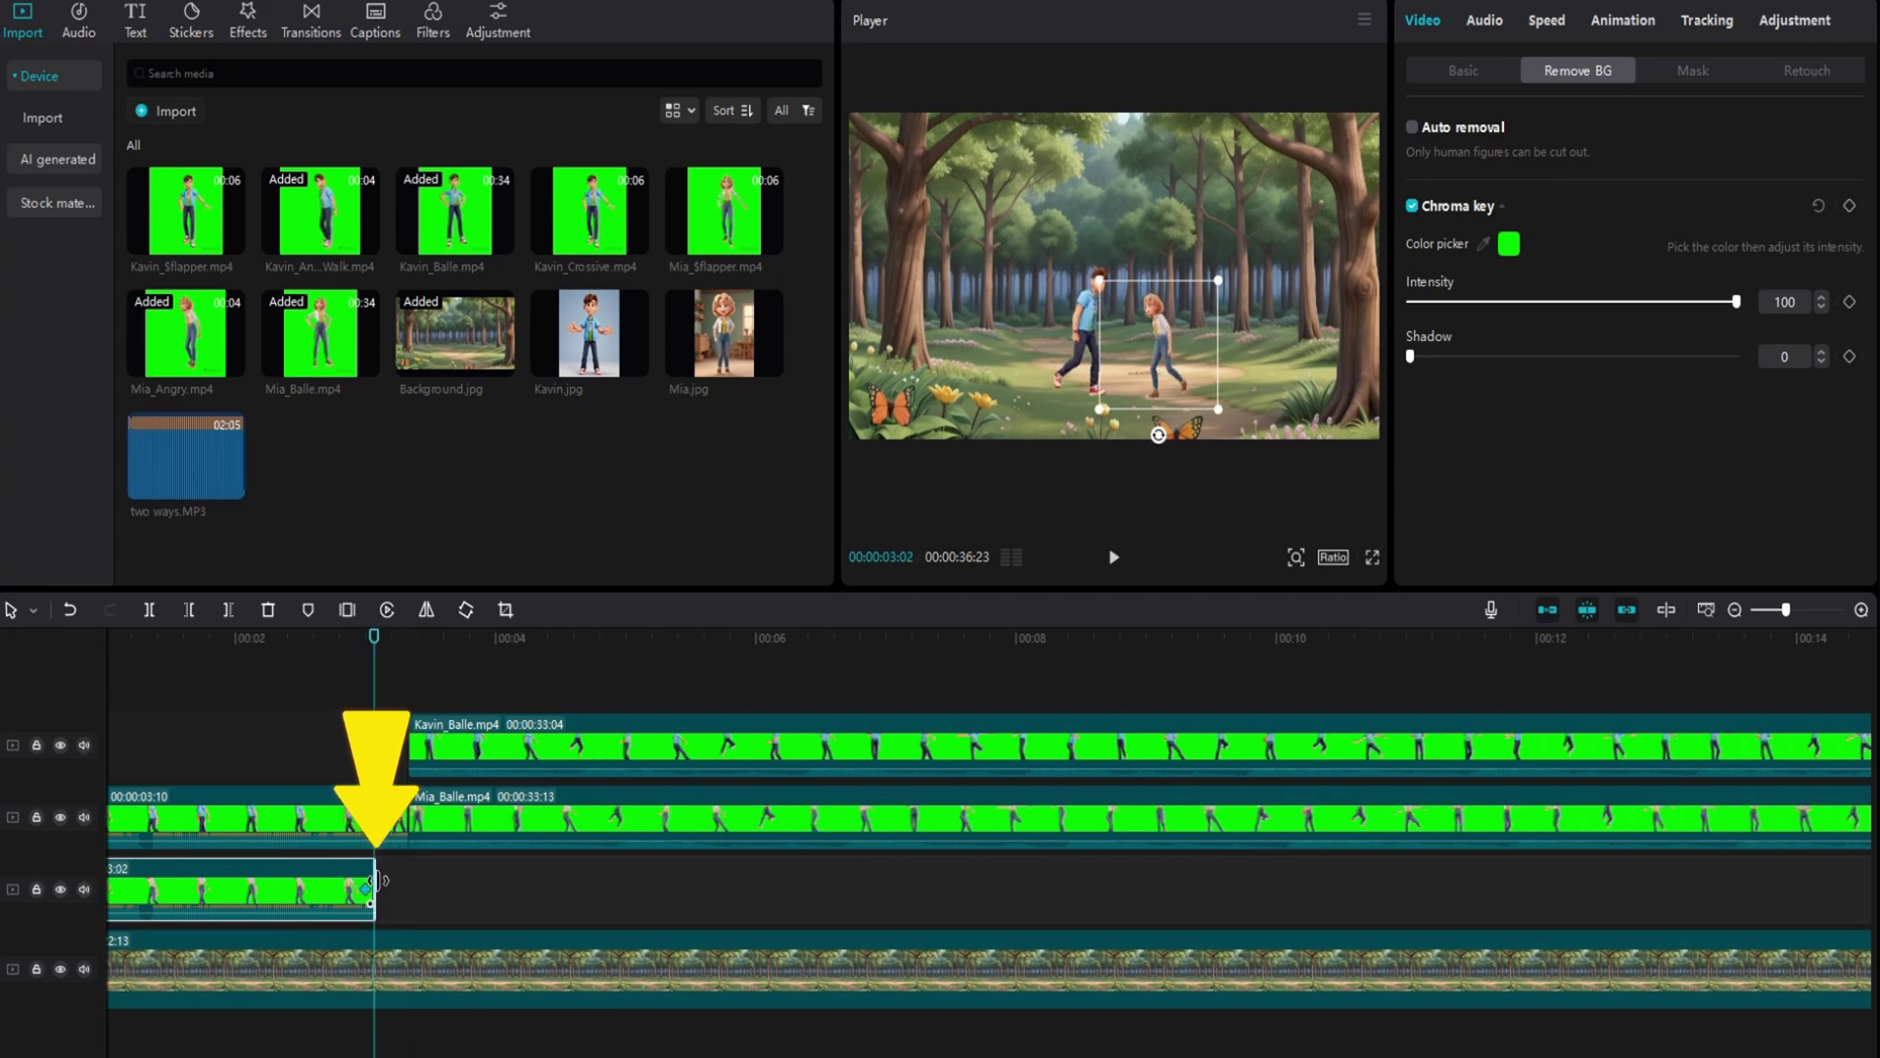
# - Put each character's ballet clip right after their walk clip on shared tracks and preview the transition
pyautogui.moveTo(461, 821); pyautogui.dragTo(436, 891)
pyautogui.moveTo(373, 647); pyautogui.dragTo(426, 653)
pyautogui.moveTo(478, 881); pyautogui.dragTo(472, 878)
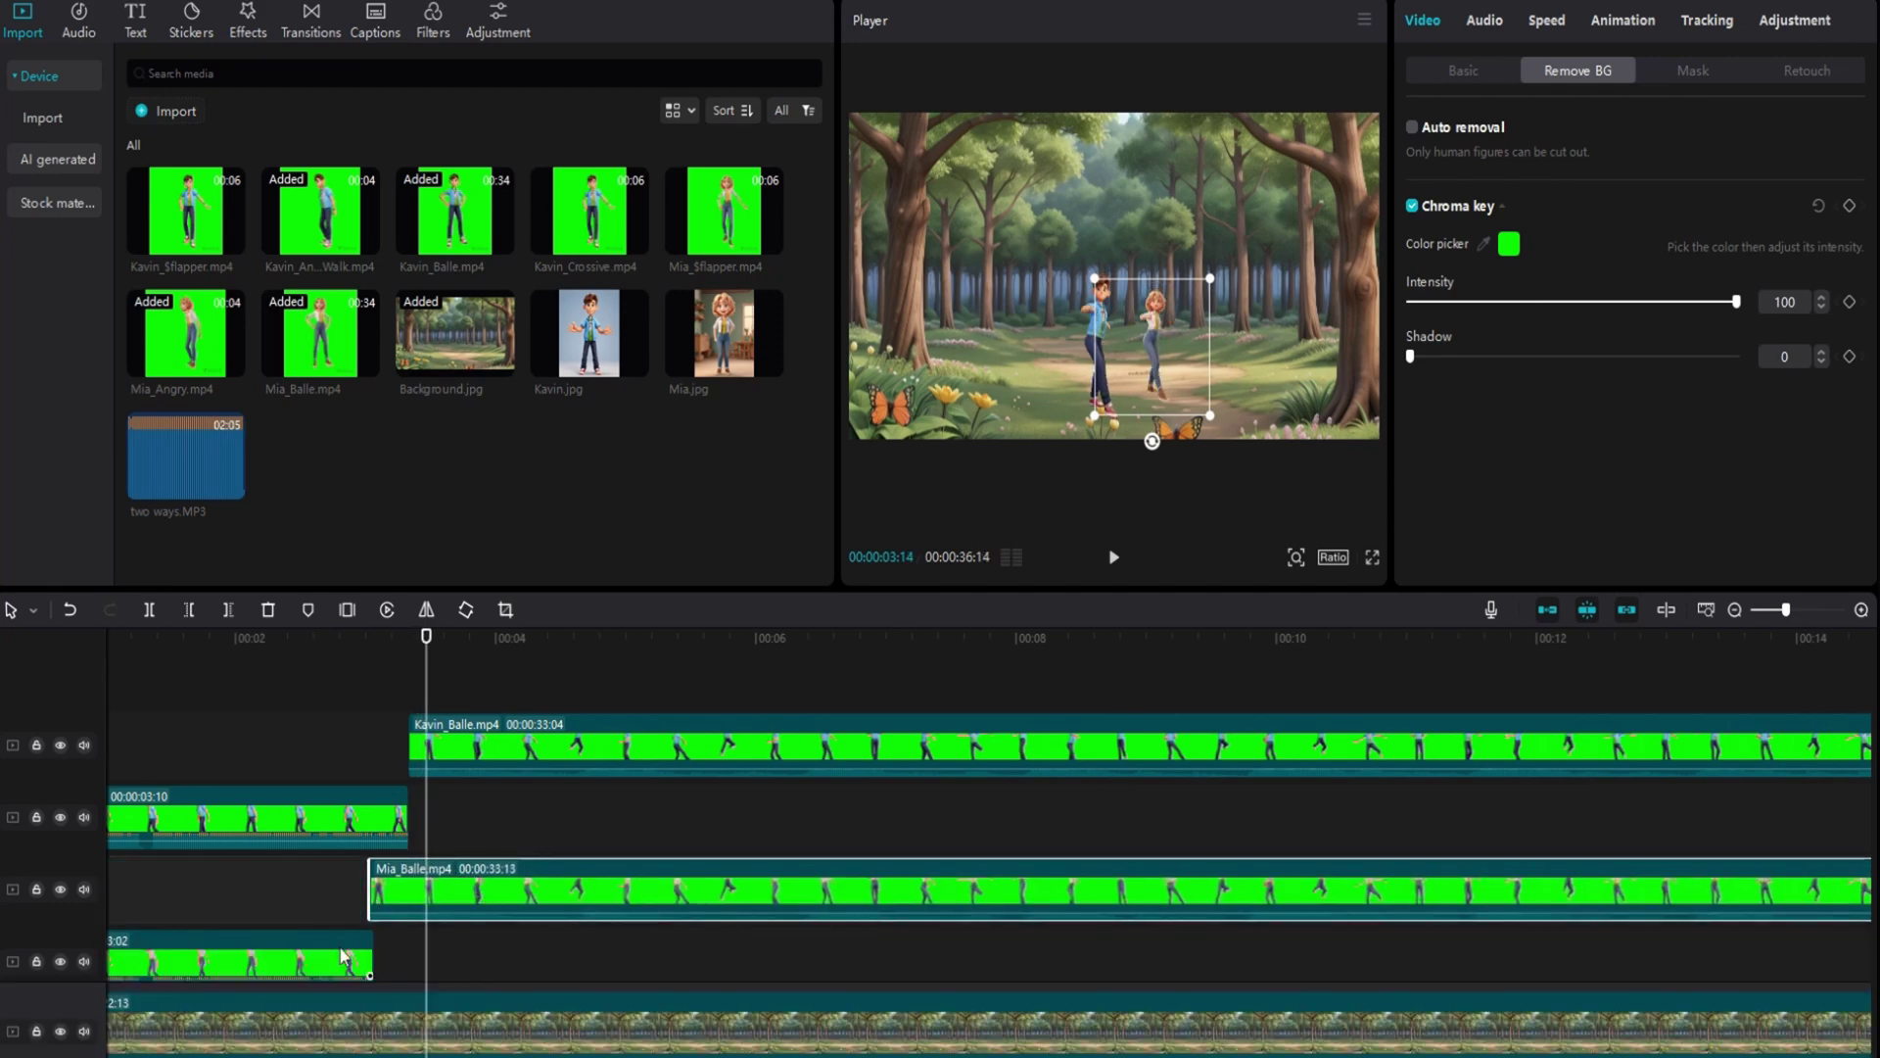
pyautogui.moveTo(342, 955); pyautogui.dragTo(373, 837)
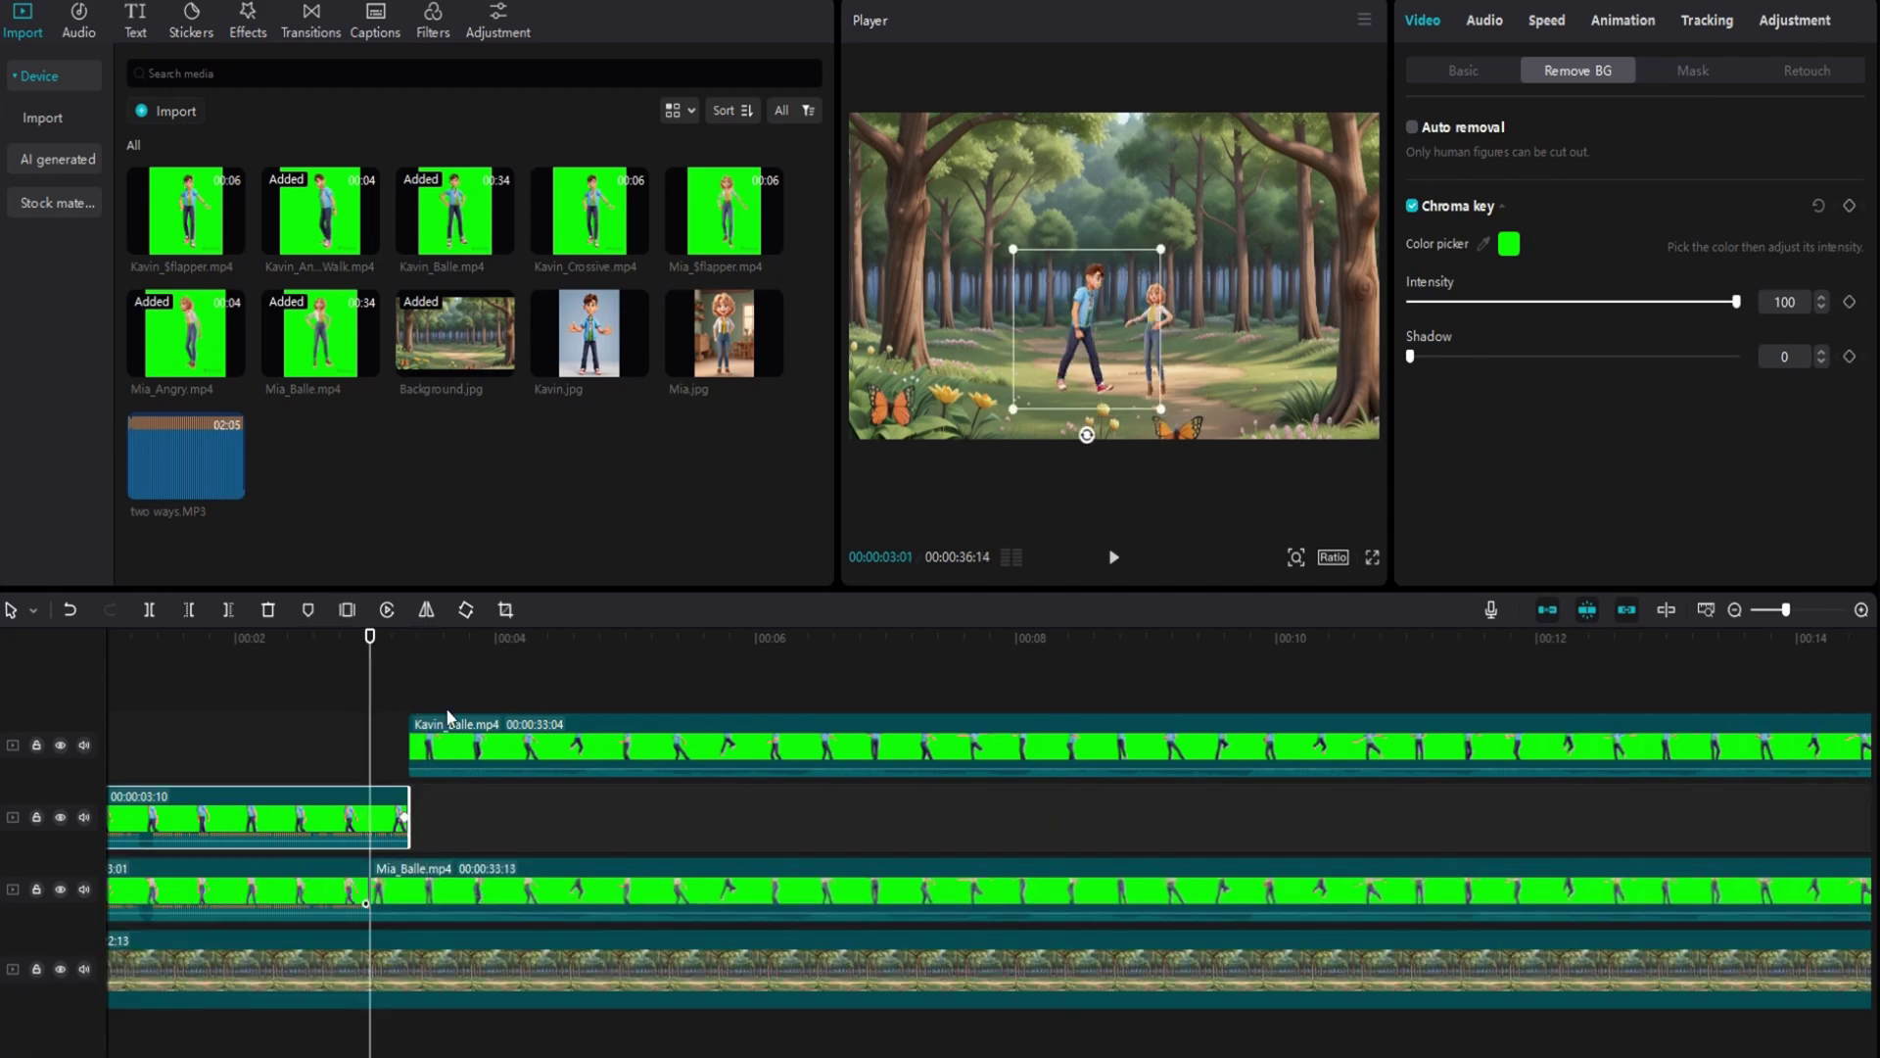
pyautogui.moveTo(456, 729); pyautogui.dragTo(454, 805)
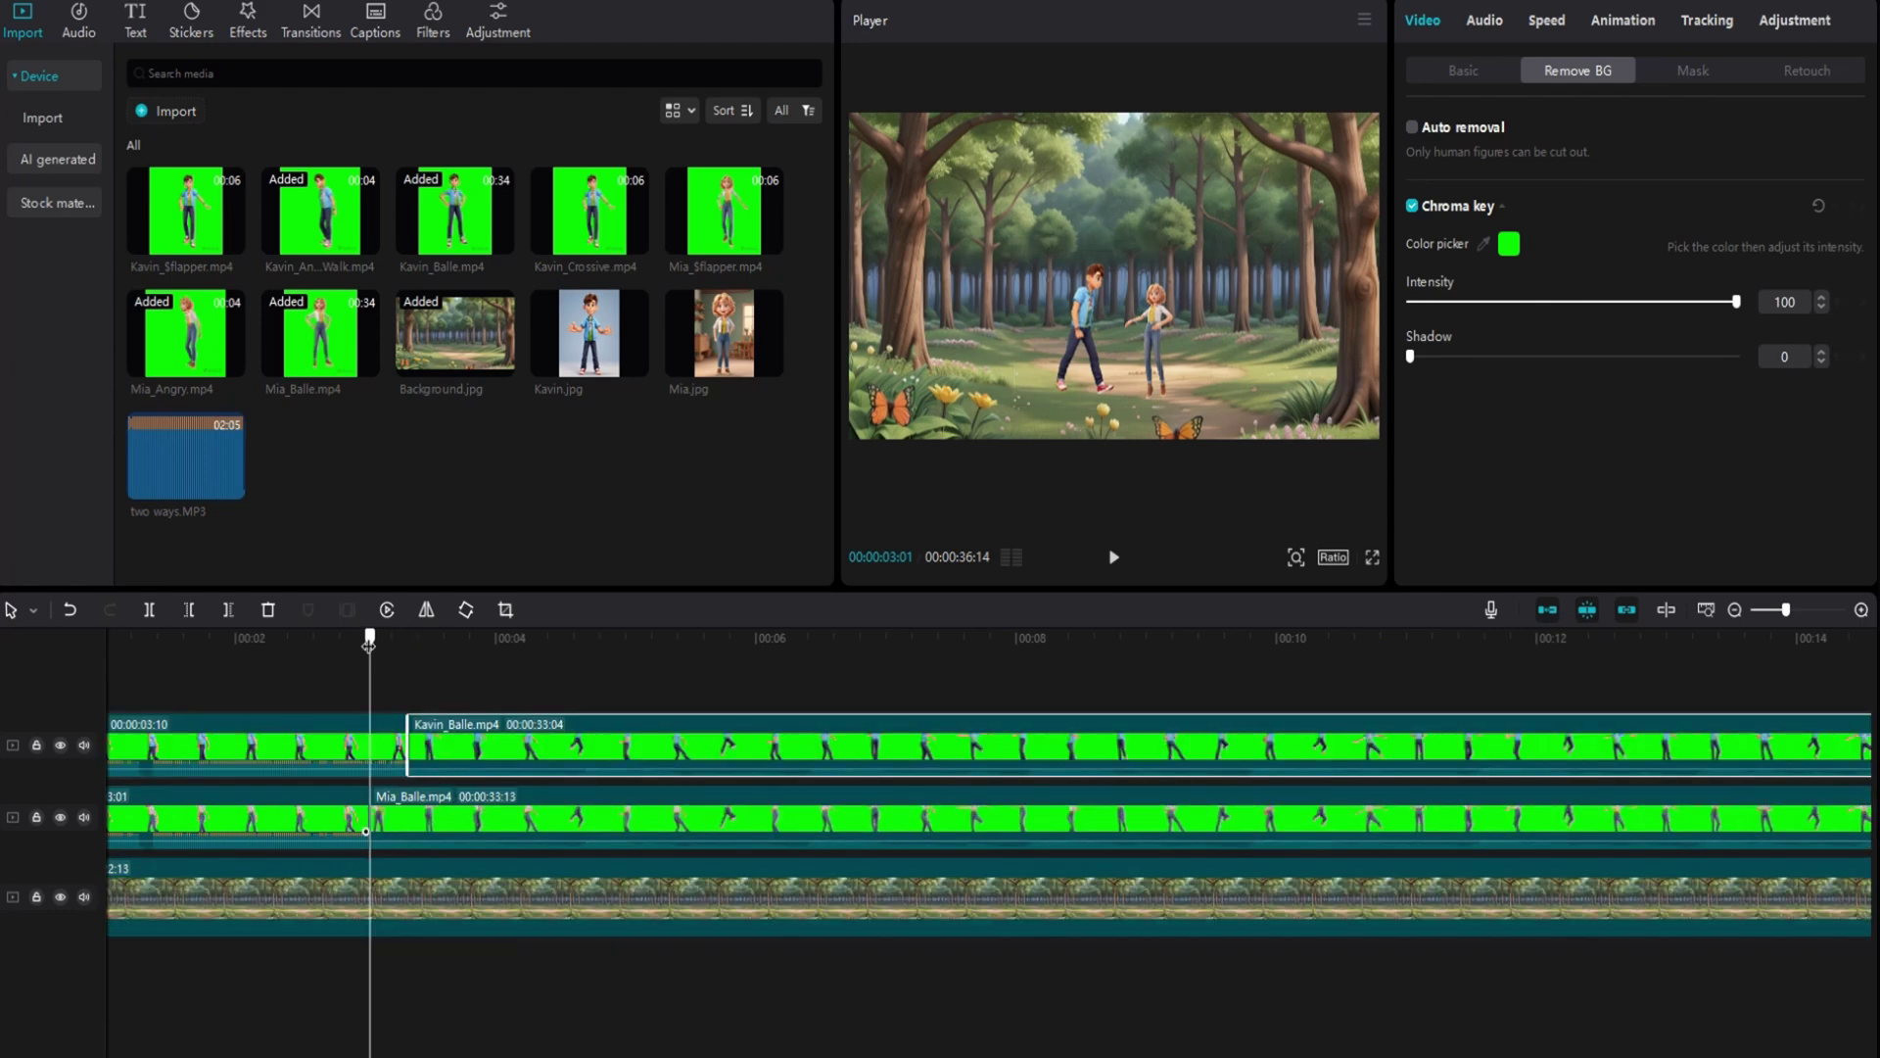
pyautogui.moveTo(368, 638); pyautogui.dragTo(361, 639)
pyautogui.click(1115, 563)
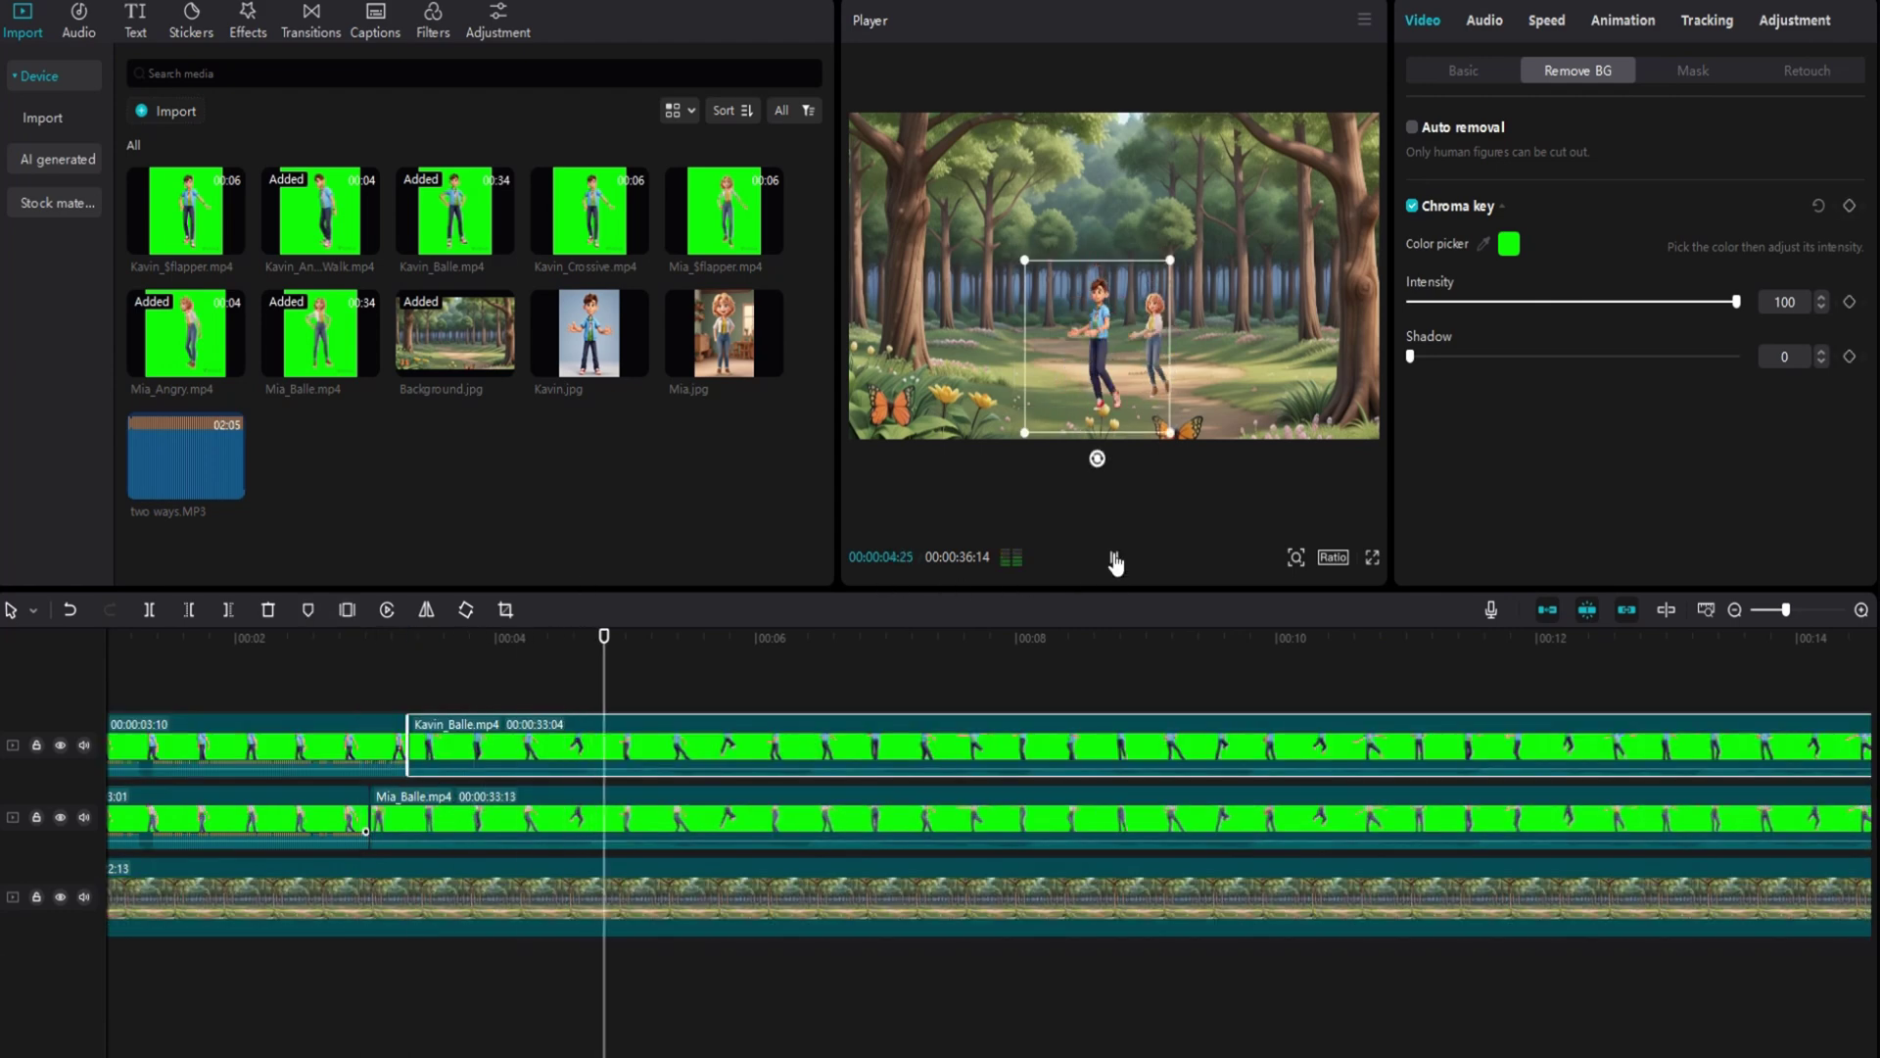